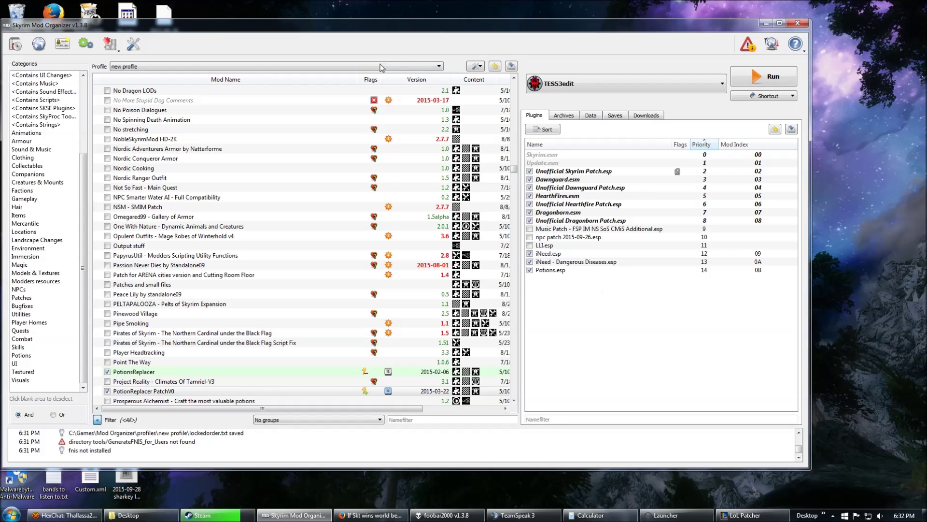
# Switch the active mod profile to playtime
pyautogui.click(359, 68)
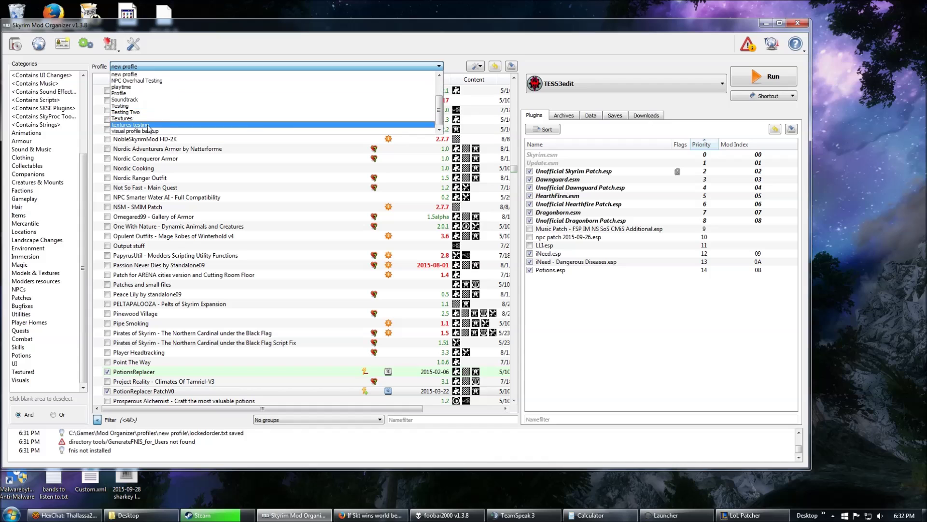
pyautogui.click(124, 88)
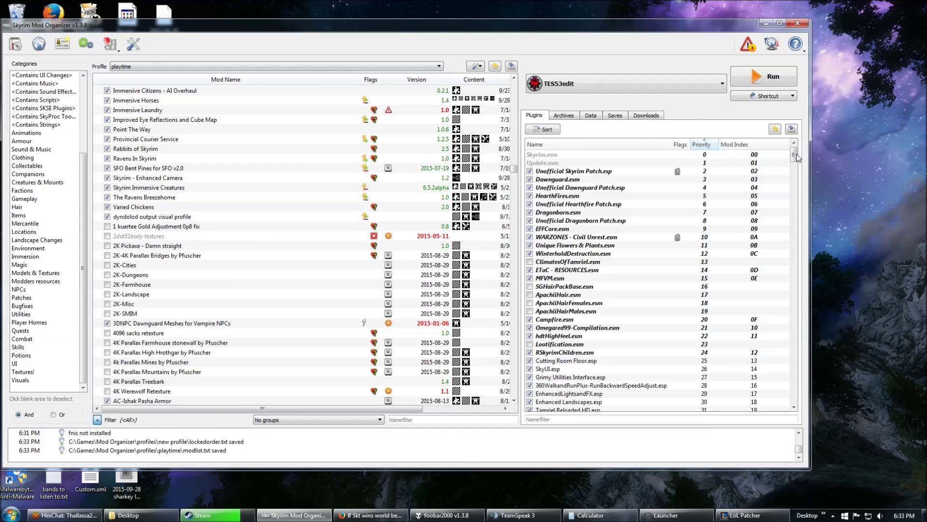
pyautogui.moveTo(794, 158); pyautogui.dragTo(800, 417)
pyautogui.moveTo(184, 28); pyautogui.dragTo(221, 26)
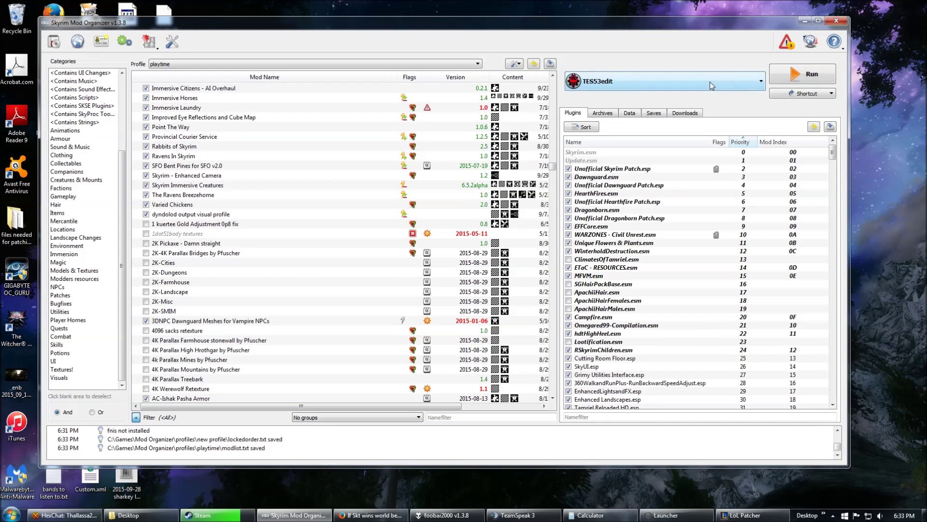
# Filter the mod list for "ineed", clear the filter and look through the plugin load order
pyautogui.click(453, 416)
pyautogui.write('ineed')
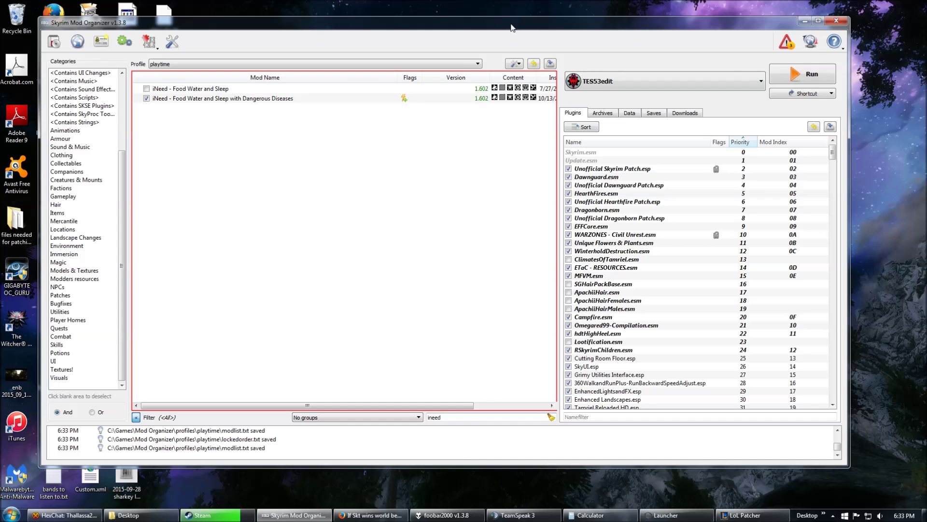
pyautogui.click(551, 417)
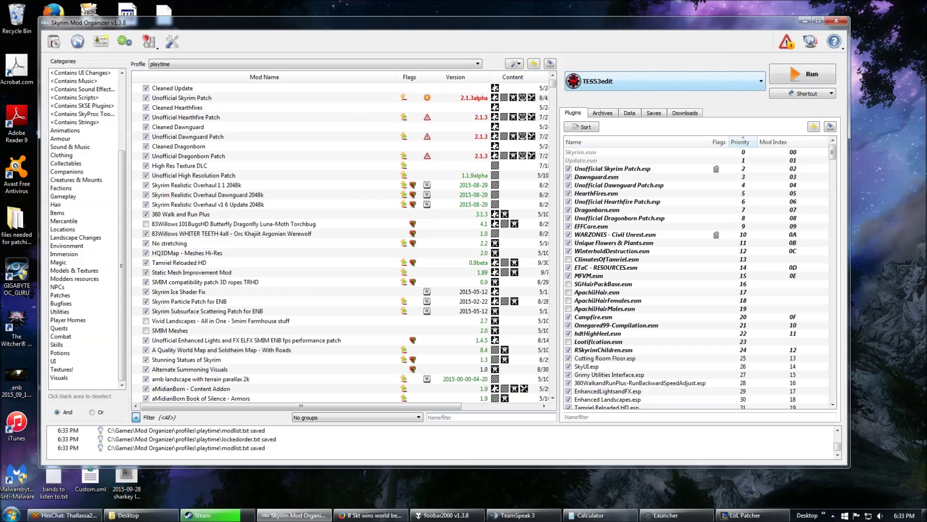
pyautogui.scroll(-8, 833, 160)
pyautogui.scroll(8, 832, 188)
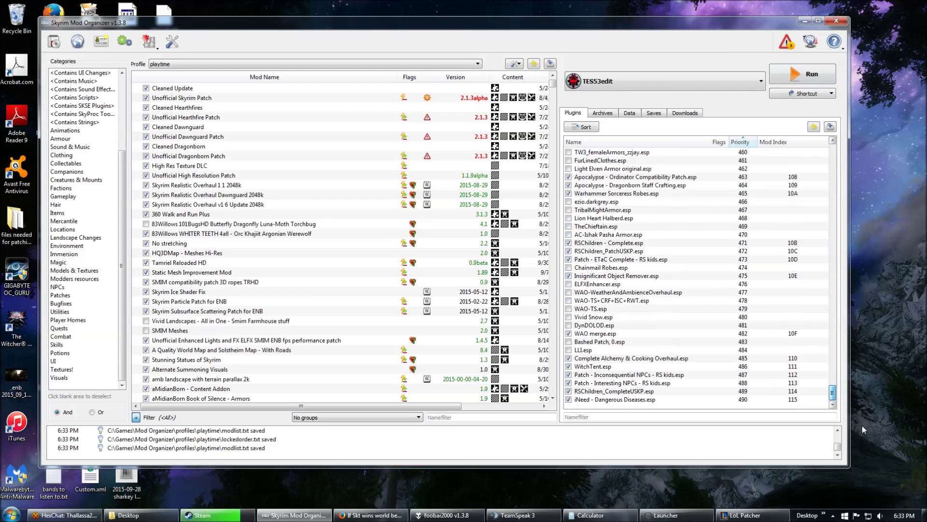
# Launch TES5Edit and deselect every plugin in the plugin selection
pyautogui.click(792, 73)
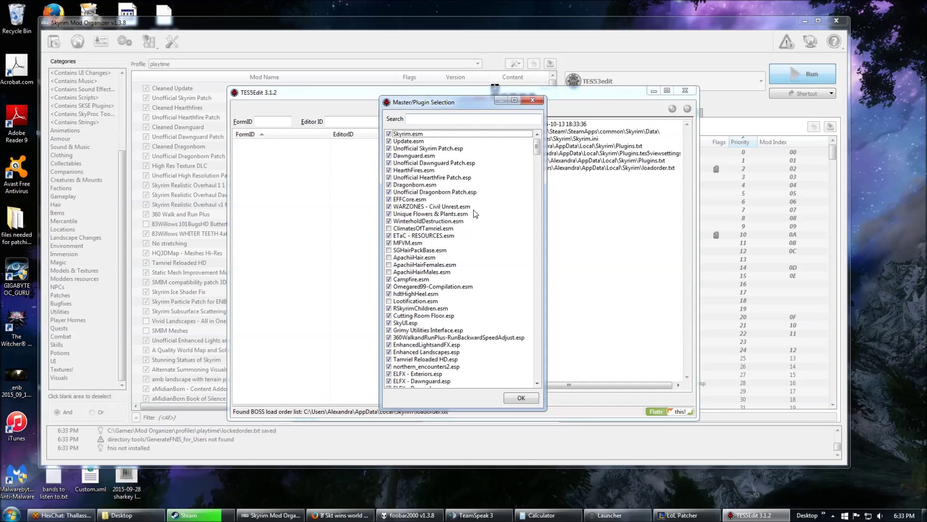
pyautogui.press('F1')
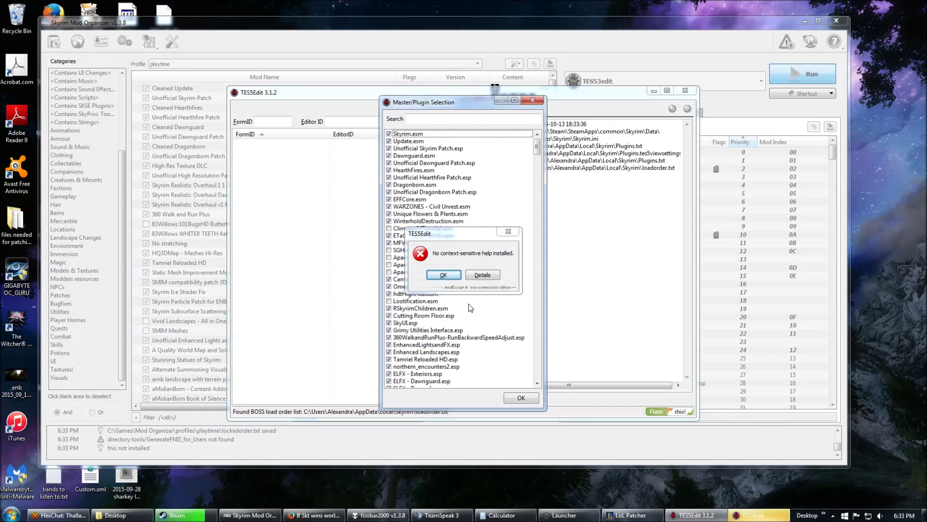
pyautogui.click(443, 276)
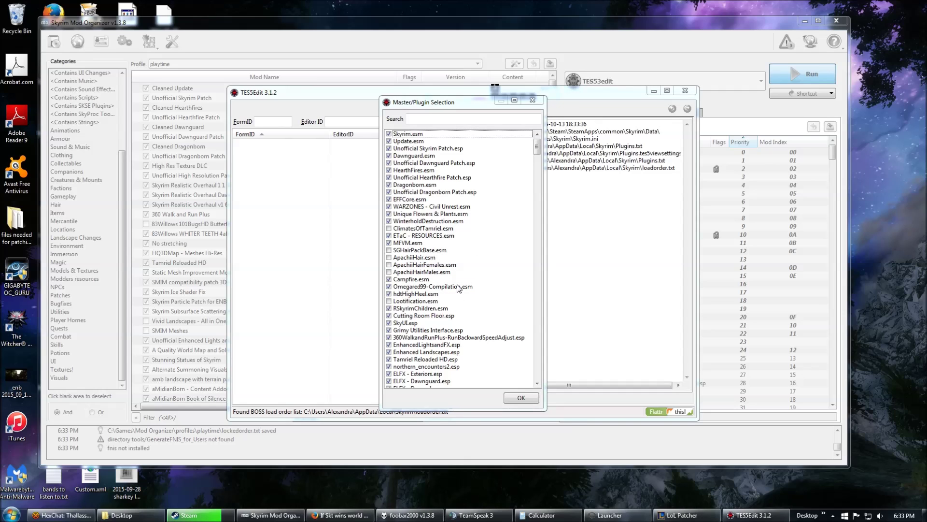
pyautogui.rightClick(445, 274)
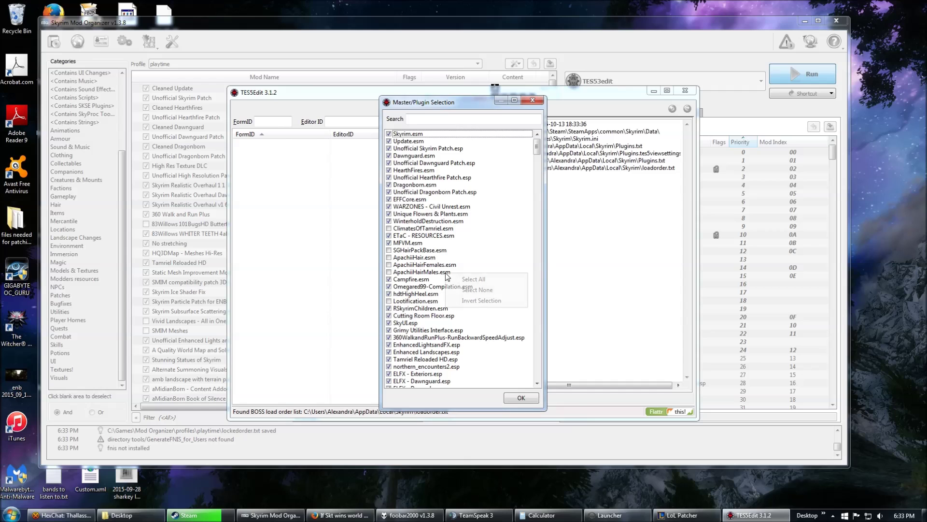
pyautogui.click(477, 291)
# Select Skyrim.esm, Update.esm, Dawnguard.esm, HearthFires.esm, Dragonborn.esm and the four Unofficial Patch plugins that go with them for loading
pyautogui.click(389, 135)
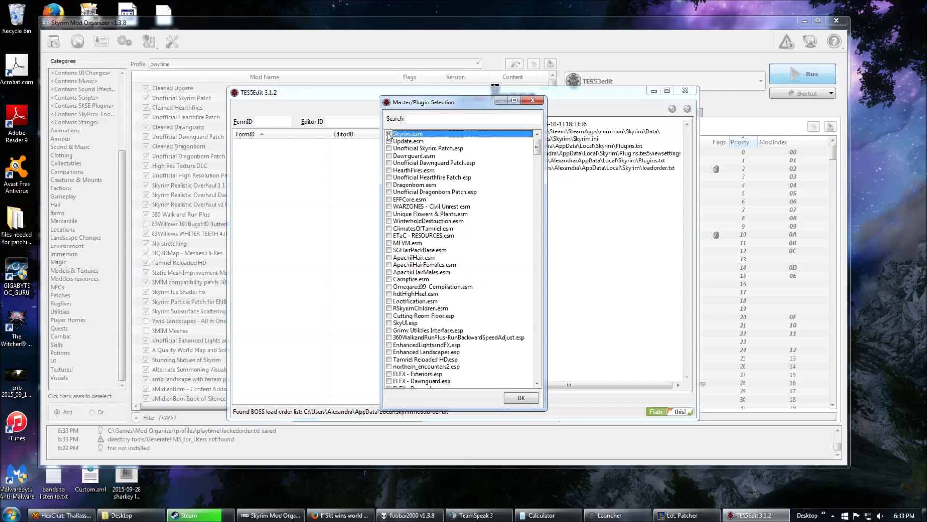
pyautogui.click(389, 141)
pyautogui.click(389, 148)
pyautogui.click(388, 155)
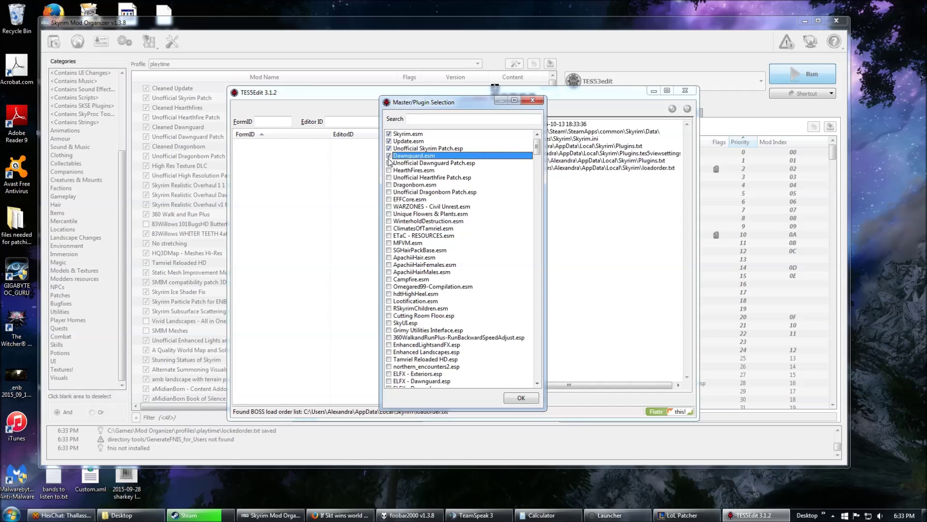
pyautogui.click(389, 163)
pyautogui.click(389, 170)
pyautogui.click(389, 178)
pyautogui.click(389, 185)
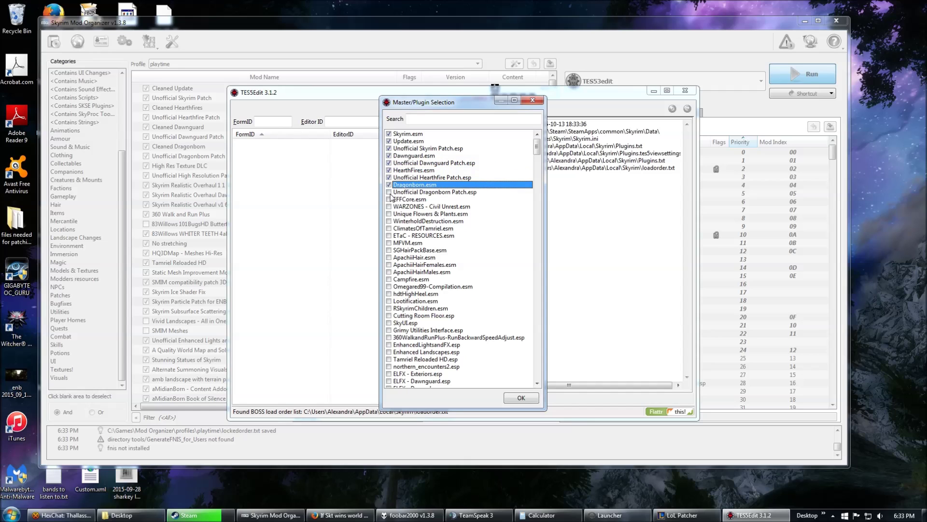
pyautogui.click(389, 192)
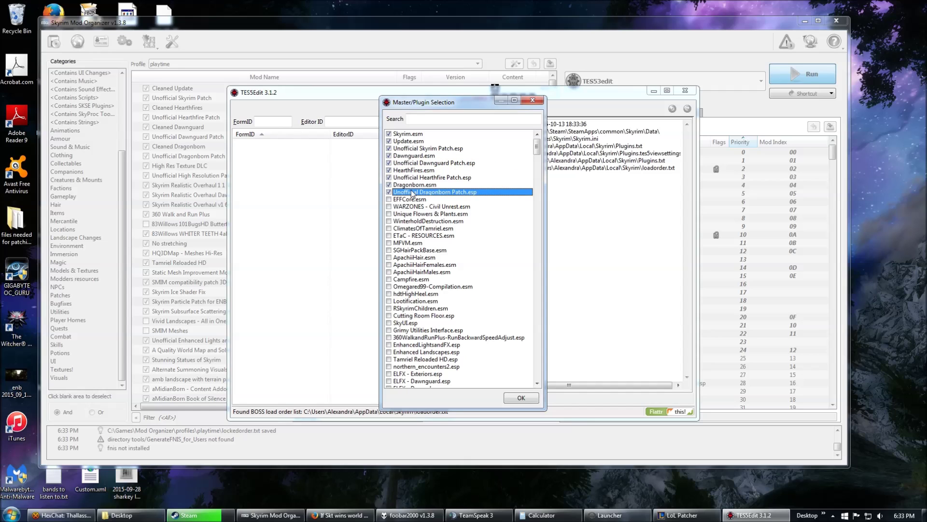
# Search the plugin selection for "ineed" and include iNeed - Dangerous Diseases.esp
pyautogui.click(423, 120)
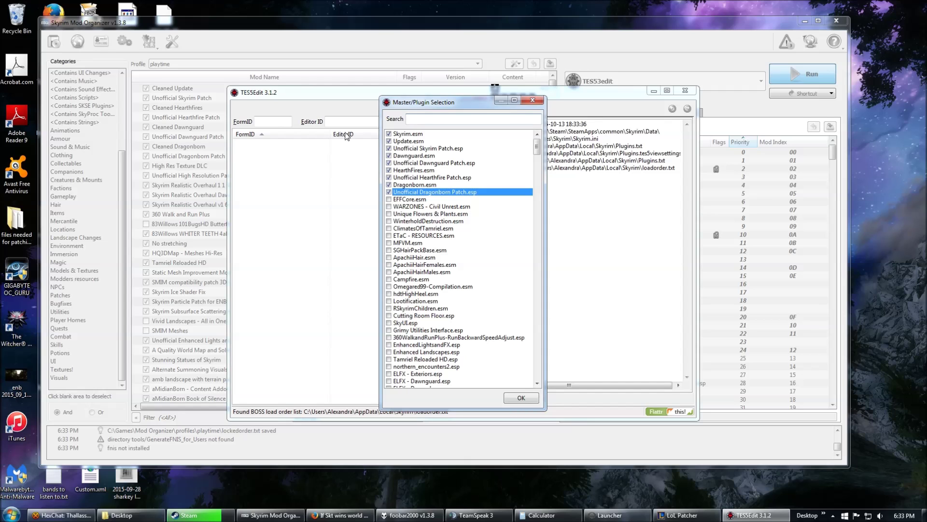
pyautogui.write('ineed')
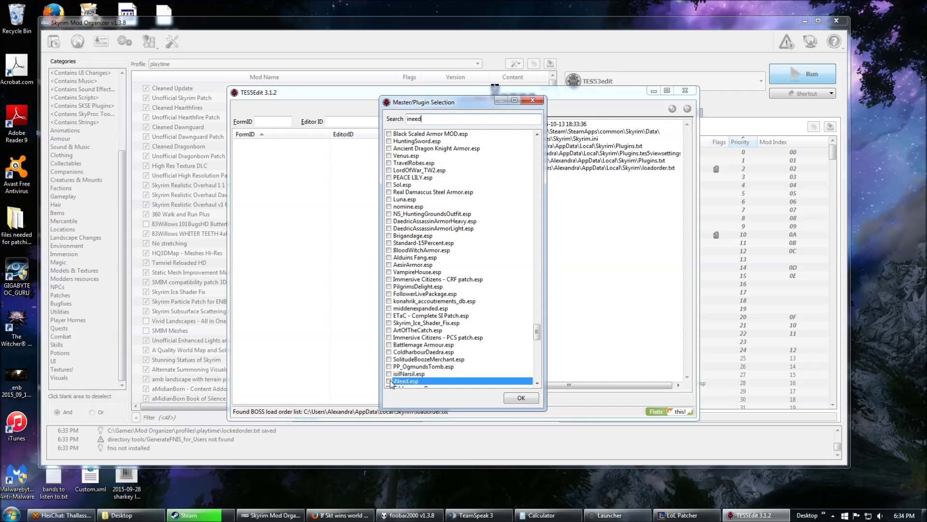
pyautogui.moveTo(537, 331); pyautogui.dragTo(548, 397)
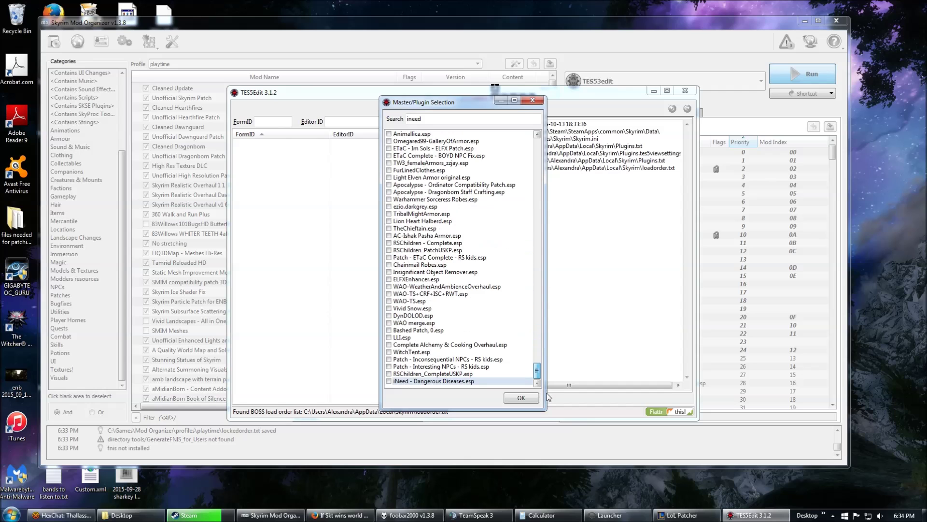
pyautogui.click(389, 382)
# Search for "potions", include Potions.esp and load the selected plugins
pyautogui.doubleClick(420, 119)
pyautogui.write('potions')
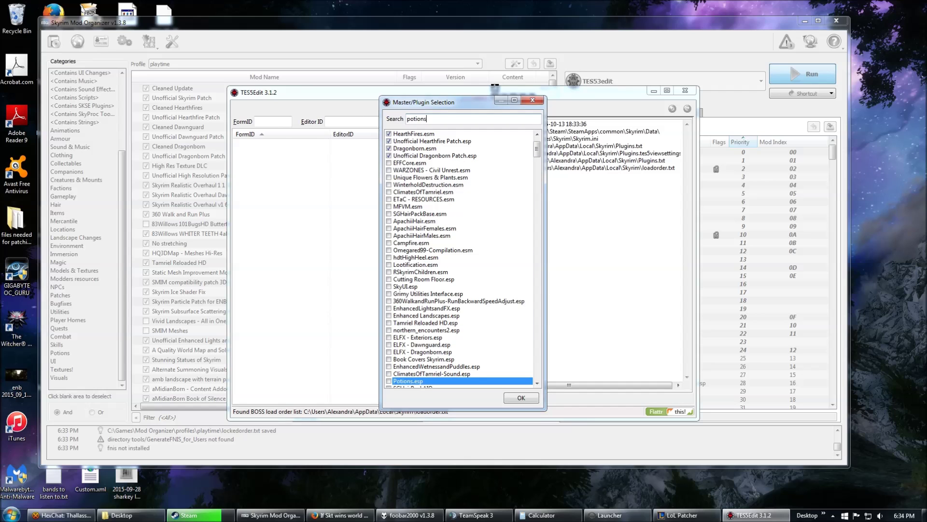
pyautogui.click(389, 381)
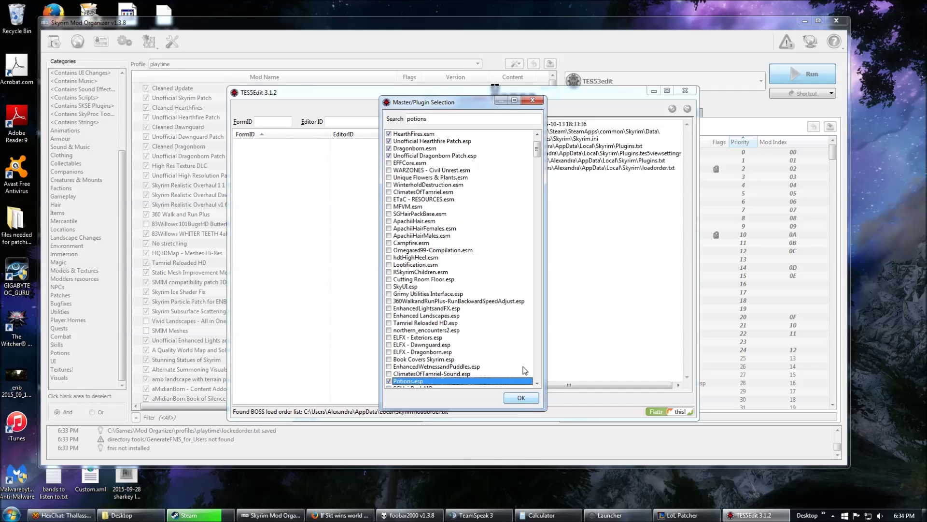
pyautogui.moveTo(540, 147); pyautogui.dragTo(539, 382)
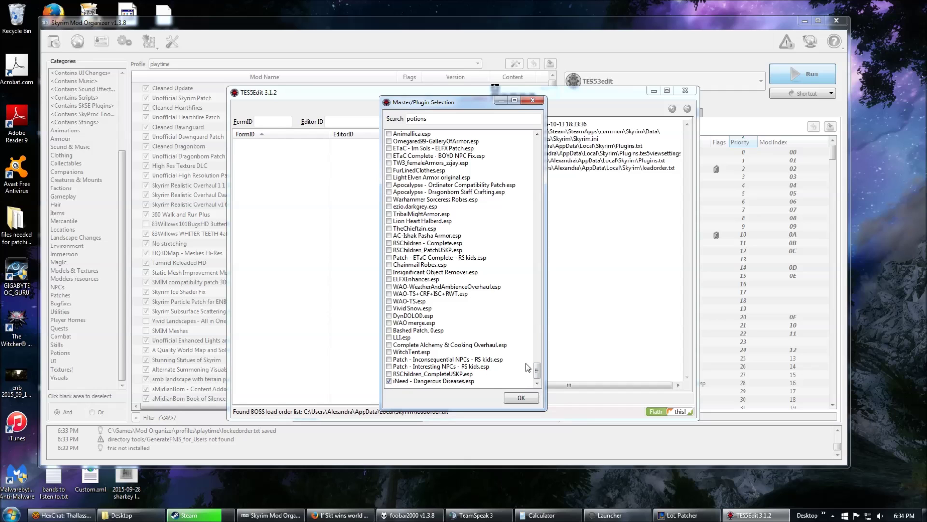
pyautogui.moveTo(537, 370)
pyautogui.mouseDown()
pyautogui.moveTo(546, 132)
pyautogui.moveTo(540, 383)
pyautogui.mouseUp()
pyautogui.click(521, 399)
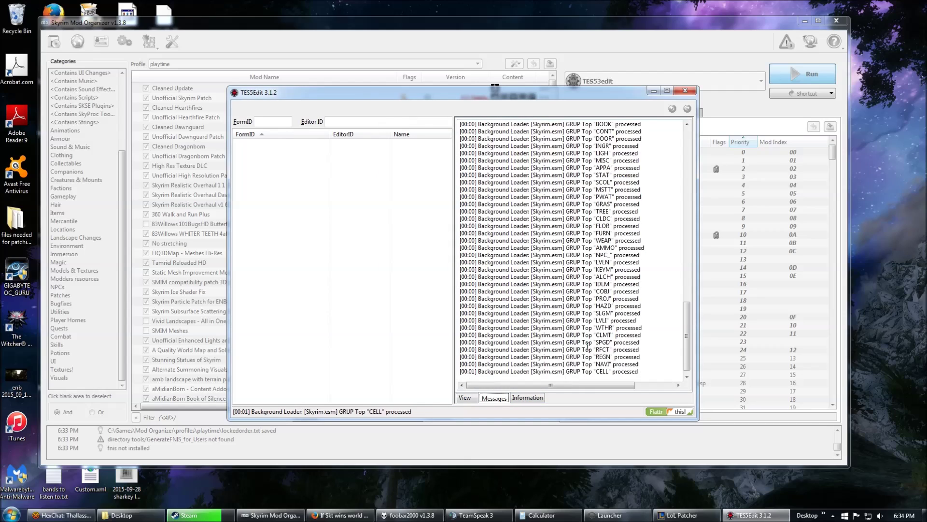
# Check the background loader's messages through to the end of the log
pyautogui.moveTo(688, 362); pyautogui.dragTo(707, 376)
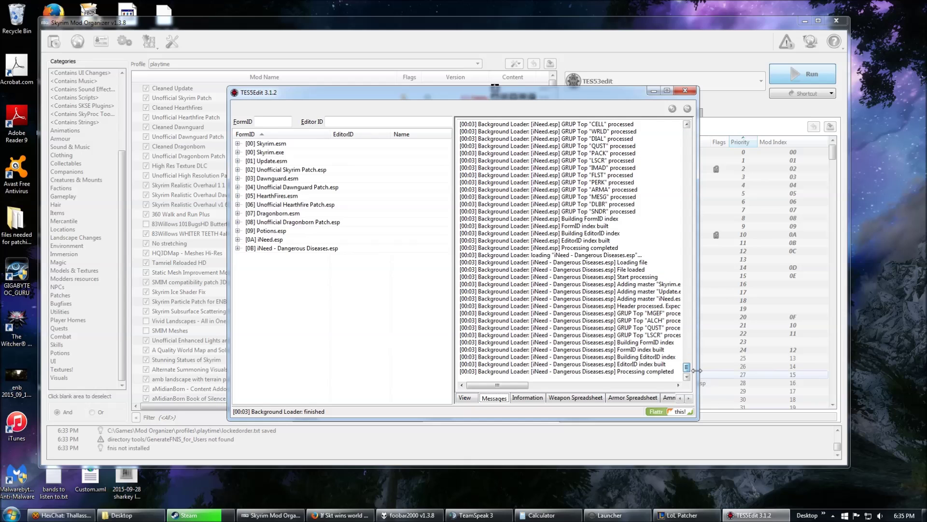
pyautogui.click(687, 377)
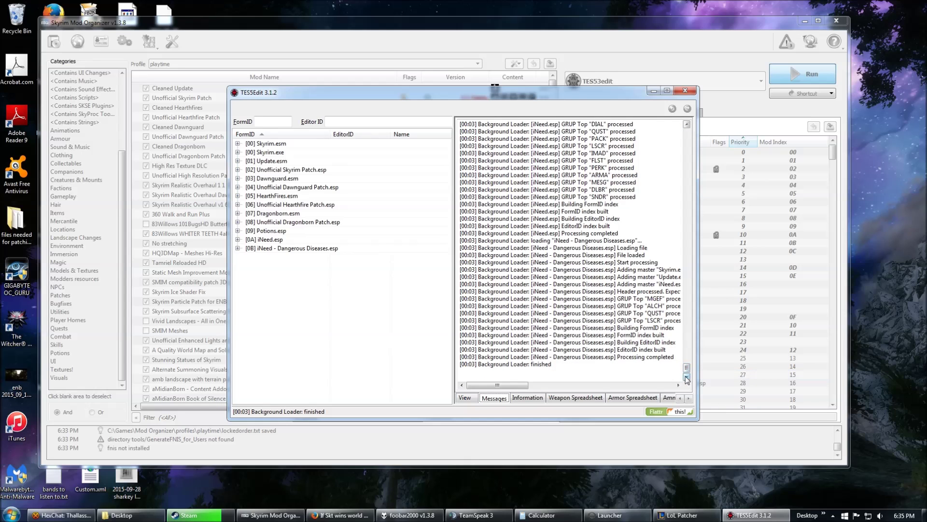
pyautogui.click(667, 91)
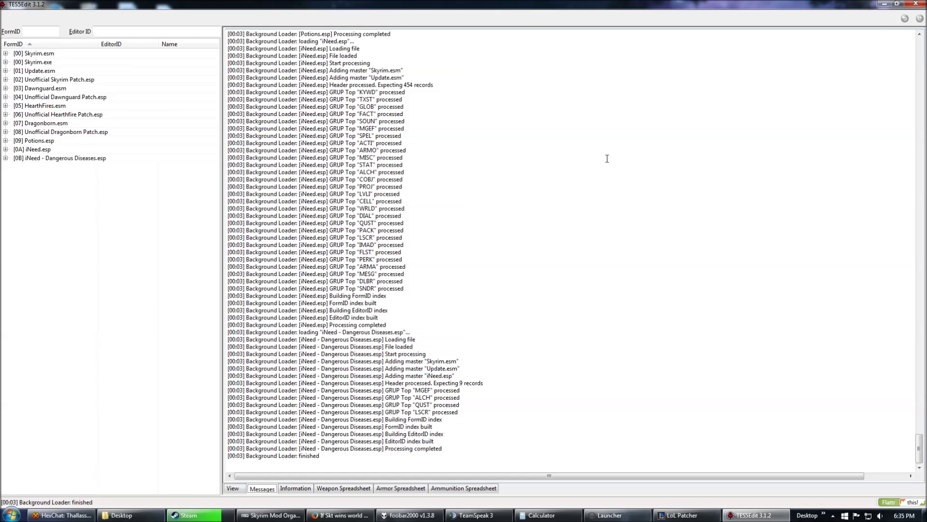
pyautogui.click(898, 4)
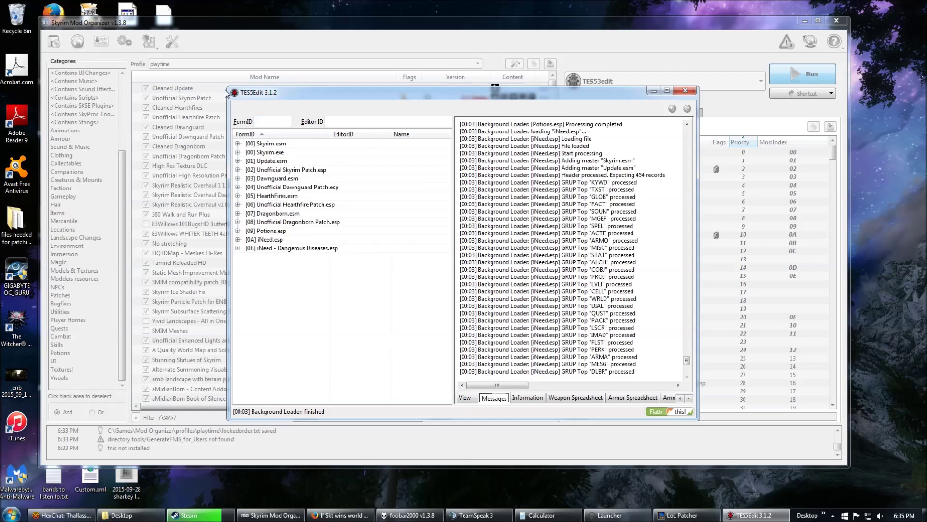
pyautogui.moveTo(225, 90); pyautogui.dragTo(202, 59)
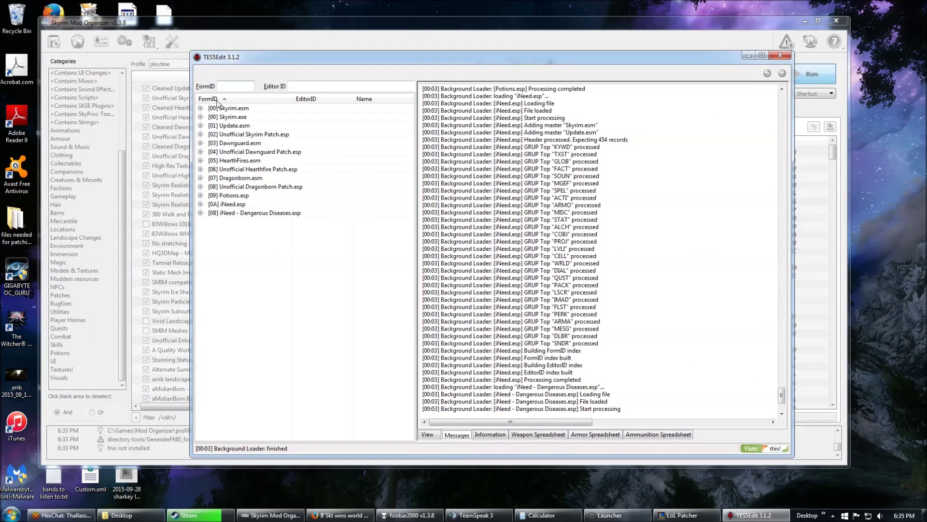
# Apply a filter to the loaded plugins with the default conflict status options
pyautogui.rightClick(240, 188)
pyautogui.press('F1')
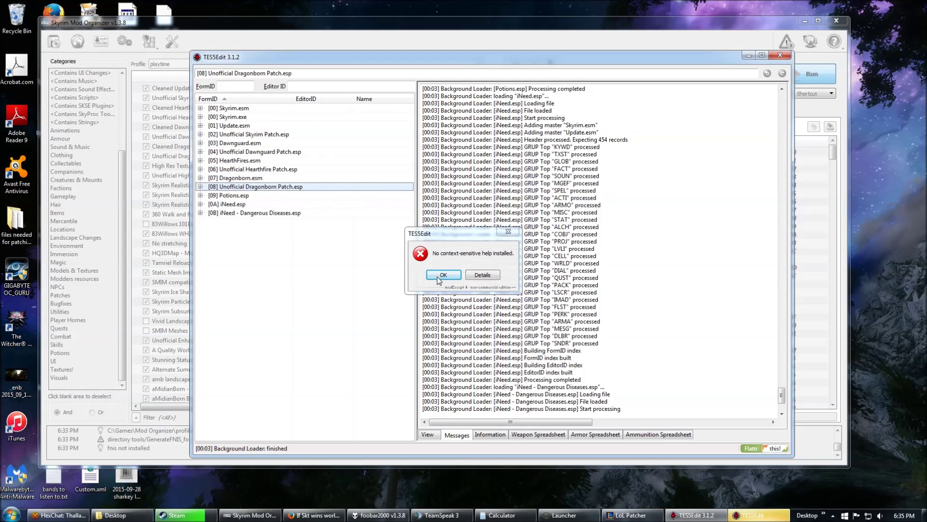
pyautogui.press('Return')
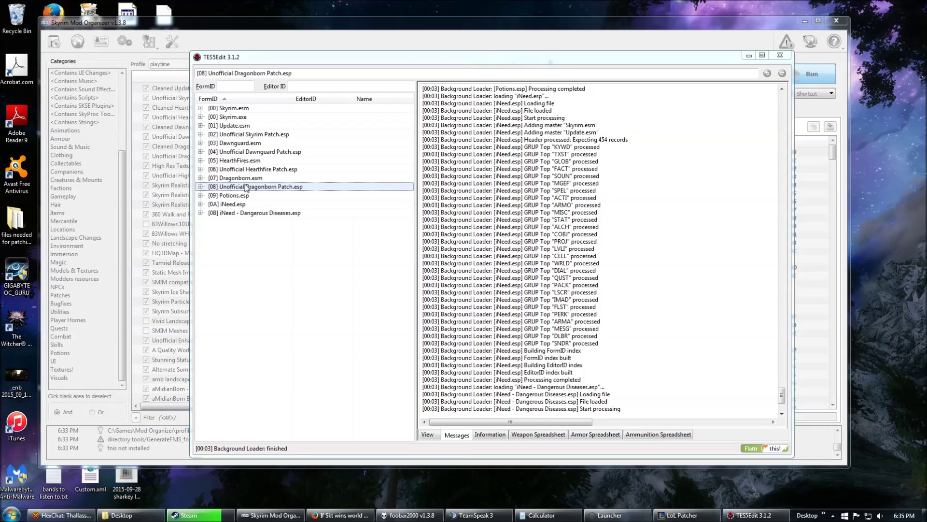
pyautogui.rightClick(246, 187)
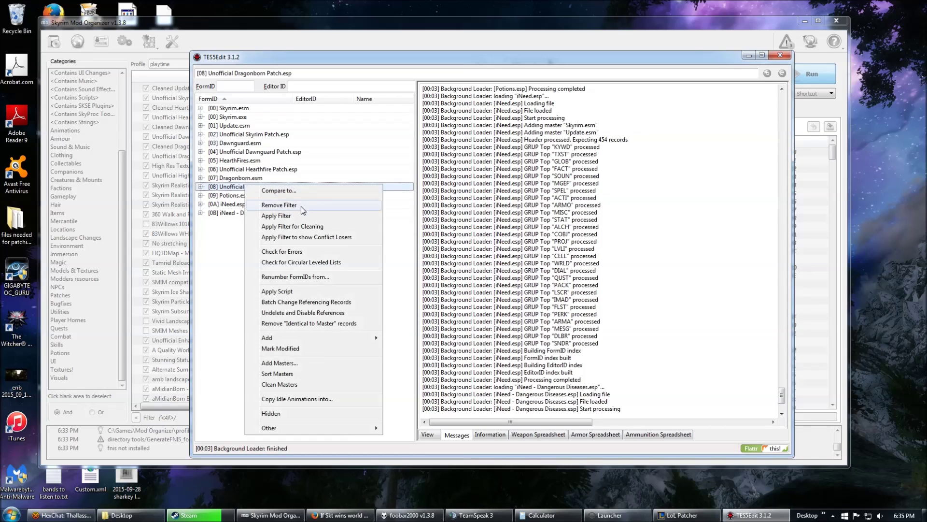
pyautogui.click(292, 215)
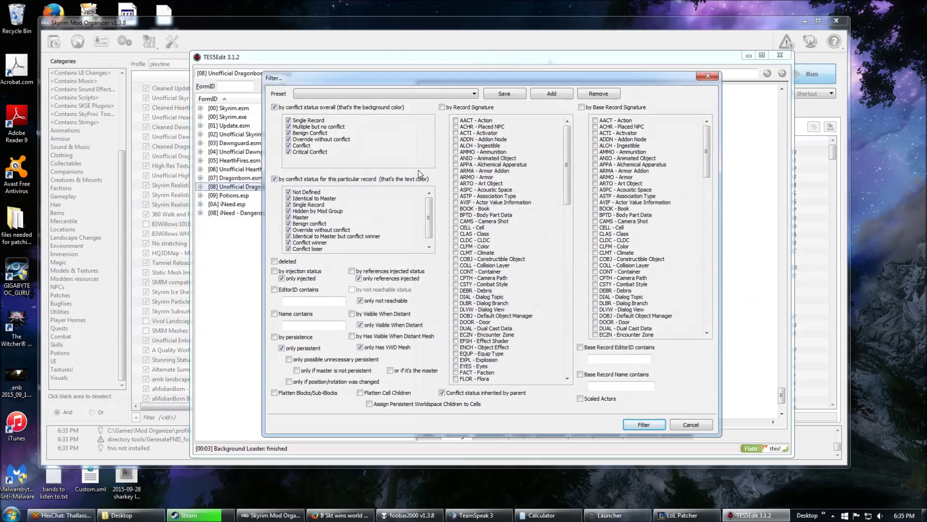
pyautogui.click(637, 428)
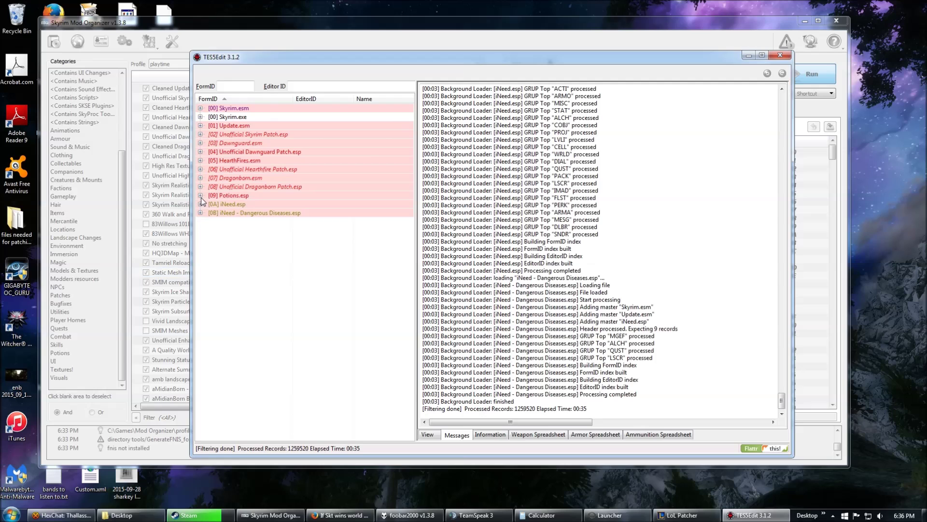
# Open the Draught of the Defender record in the Ingestible group of Potions.esp to compare it with Skyrim.esm
pyautogui.click(200, 196)
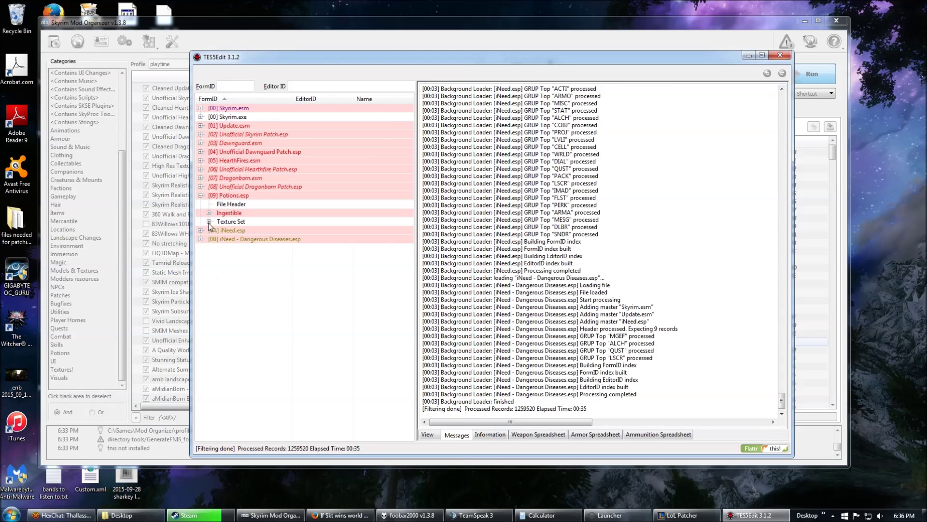
pyautogui.click(209, 213)
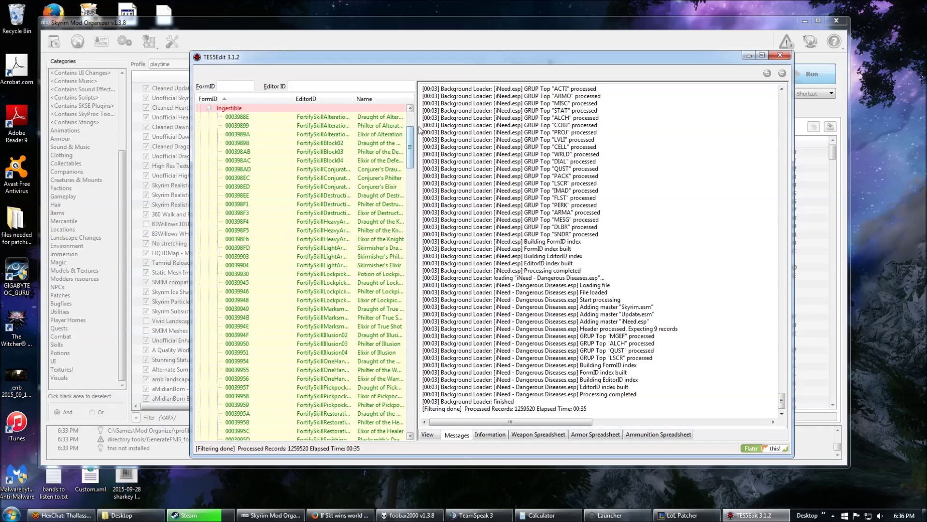
pyautogui.moveTo(419, 130); pyautogui.dragTo(439, 134)
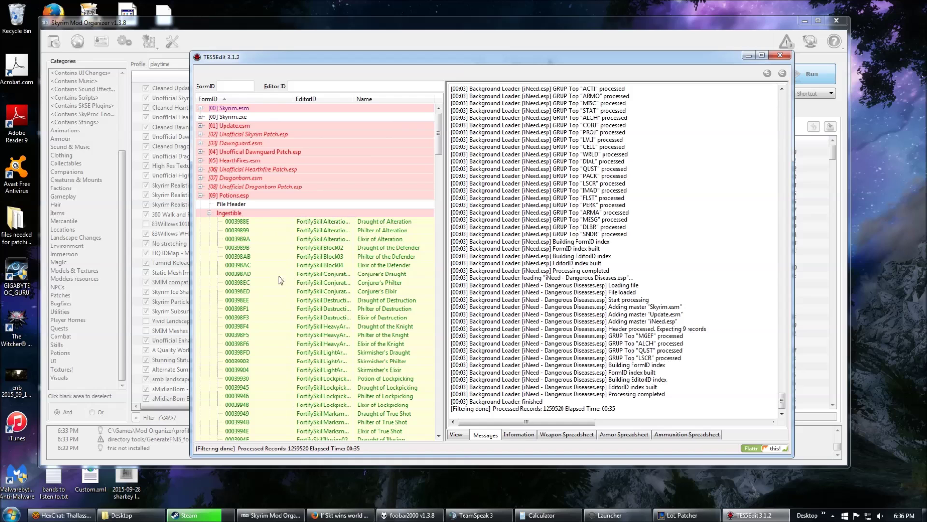
pyautogui.click(332, 248)
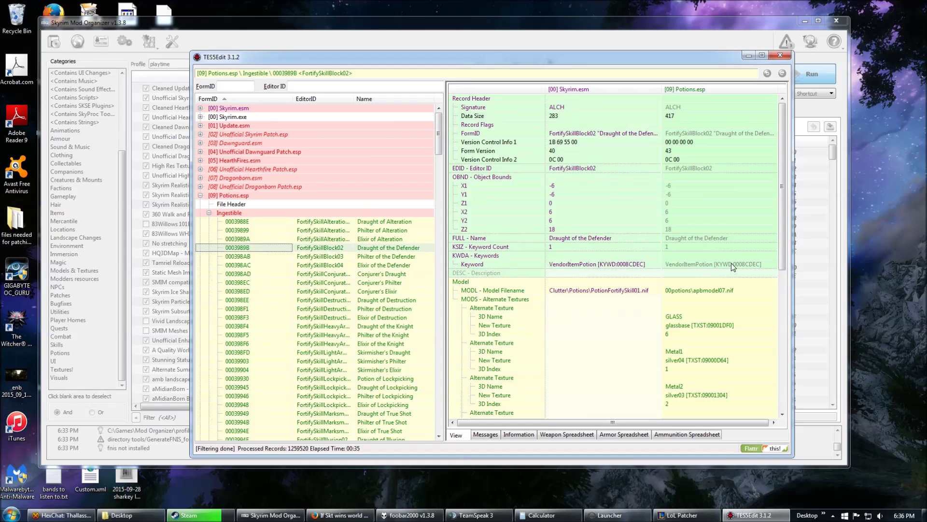
# Widen the window and compare the remaining Draught of the Defender fields, from alternate textures through to effects
pyautogui.moveTo(782, 131); pyautogui.dragTo(824, 207)
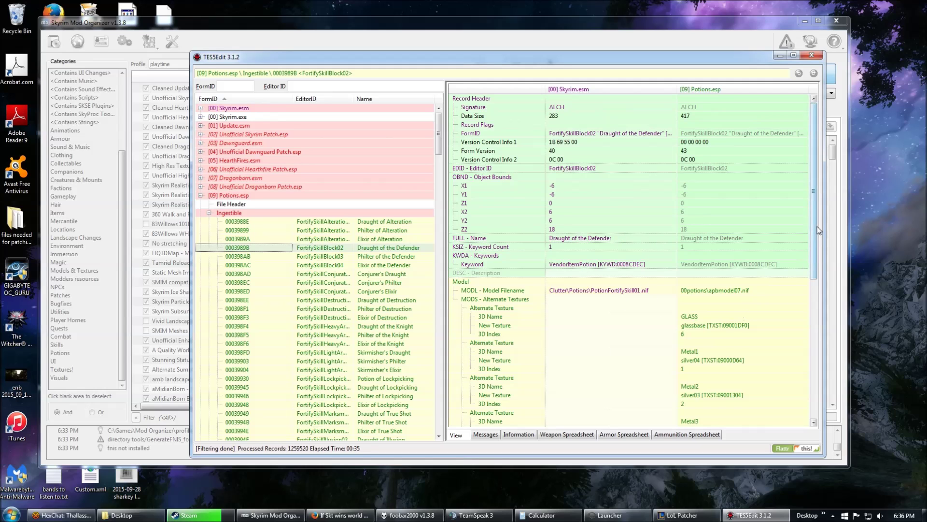
pyautogui.scroll(-2, 830, 262)
pyautogui.moveTo(829, 262); pyautogui.dragTo(827, 358)
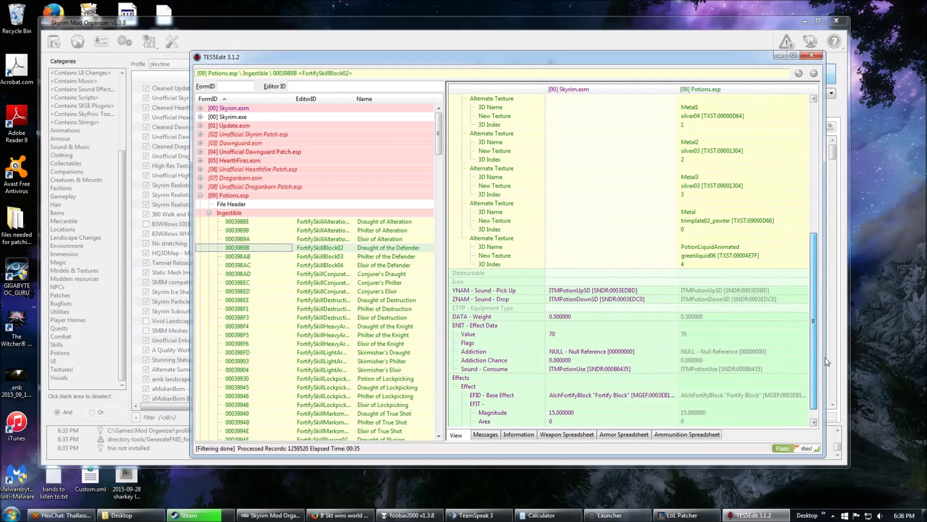
pyautogui.scroll(-1, 827, 361)
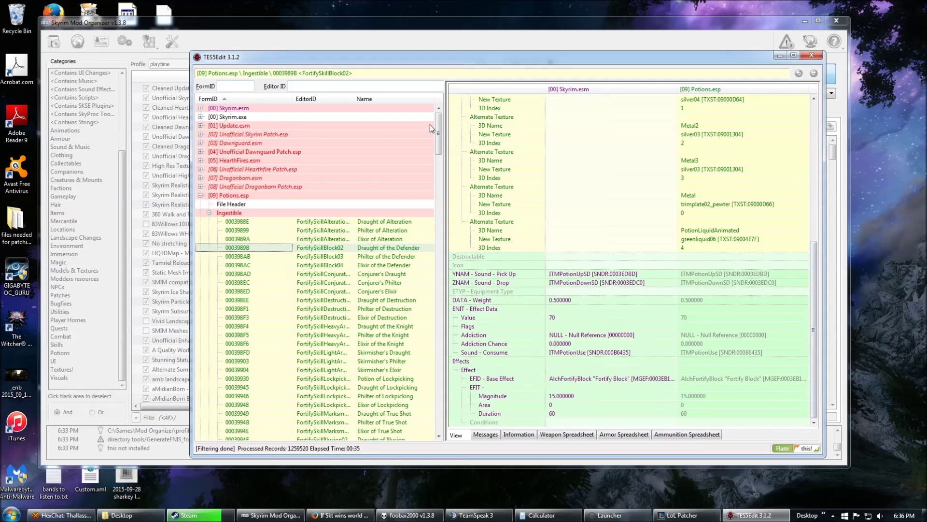
# Open the conflicting Potion of Ultimate Stamina record and widen the window to compare its model filename across the three plugins
pyautogui.moveTo(441, 122); pyautogui.dragTo(452, 191)
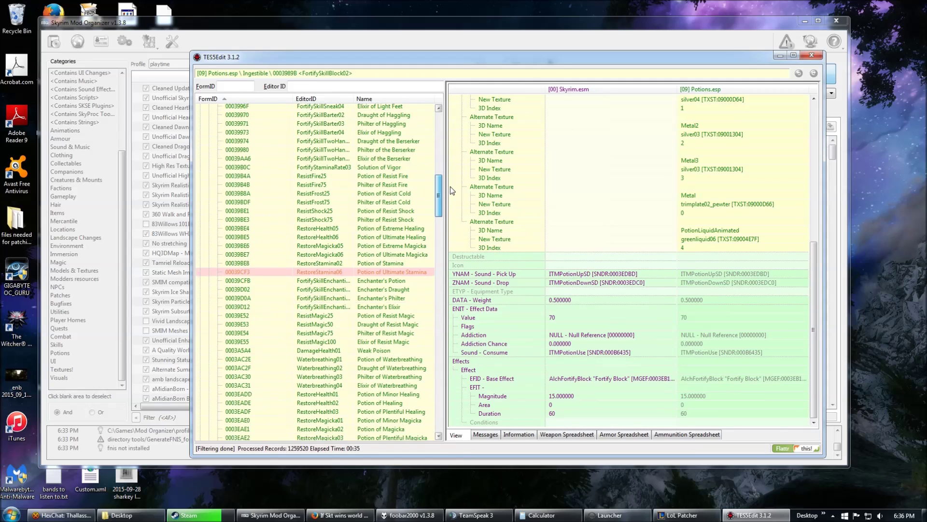
pyautogui.click(340, 272)
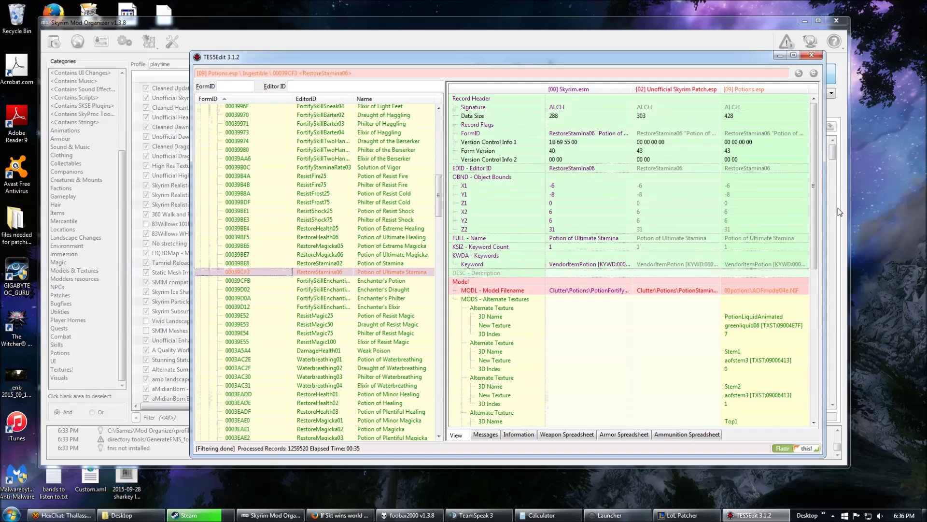
pyautogui.moveTo(271, 56); pyautogui.dragTo(178, 57)
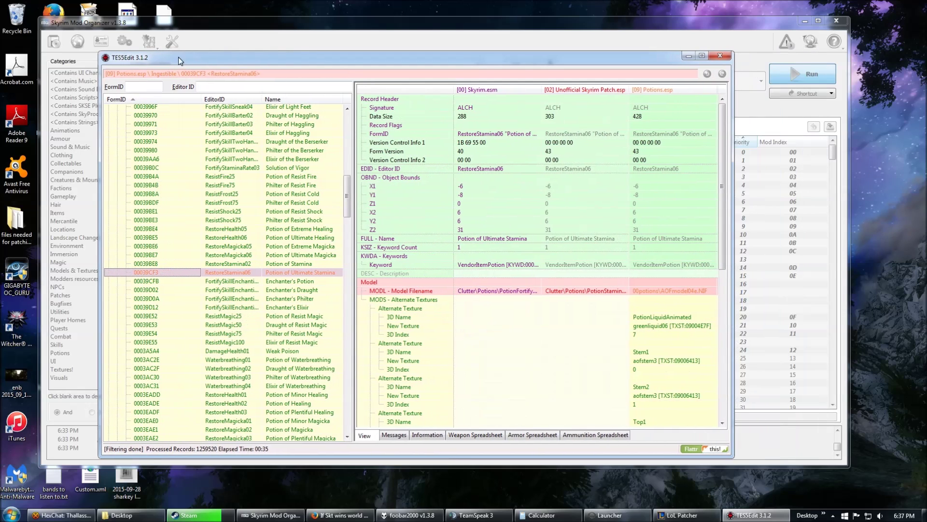
pyautogui.moveTo(734, 209); pyautogui.dragTo(774, 217)
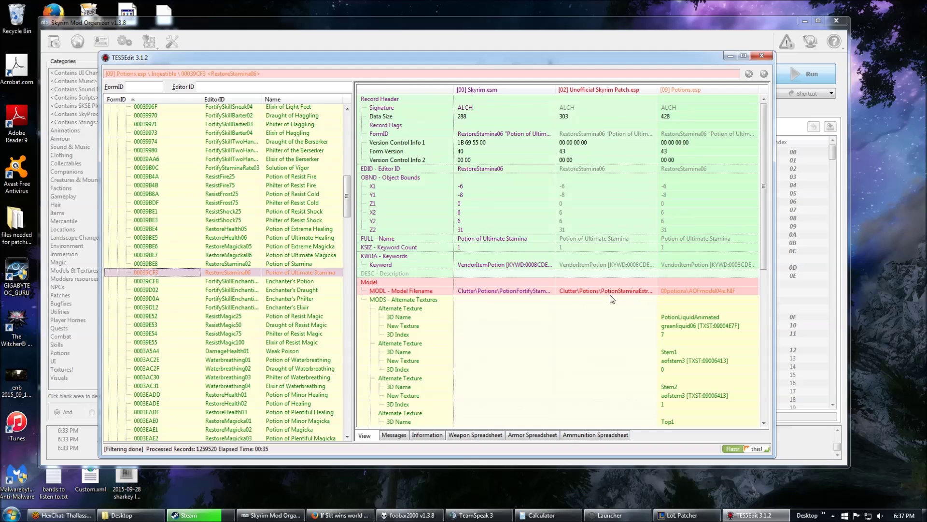
pyautogui.moveTo(764, 210)
pyautogui.mouseDown()
pyautogui.moveTo(770, 386)
pyautogui.moveTo(777, 207)
pyautogui.mouseUp()
# Open the conflicting Cure Poison record in Potions.esp and compare its keywords and effect data across the three plugins
pyautogui.moveTo(347, 187); pyautogui.dragTo(356, 263)
pyautogui.scroll(-6, 321, 269)
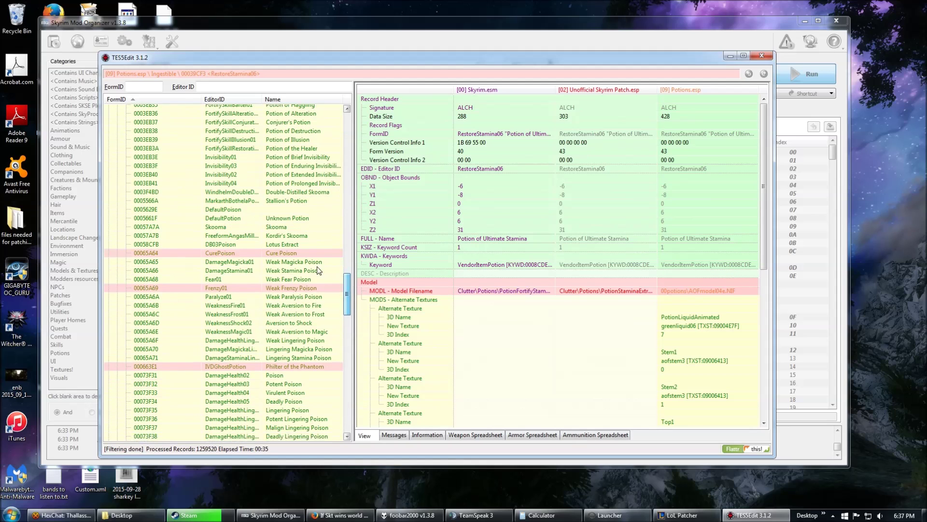
pyautogui.click(231, 254)
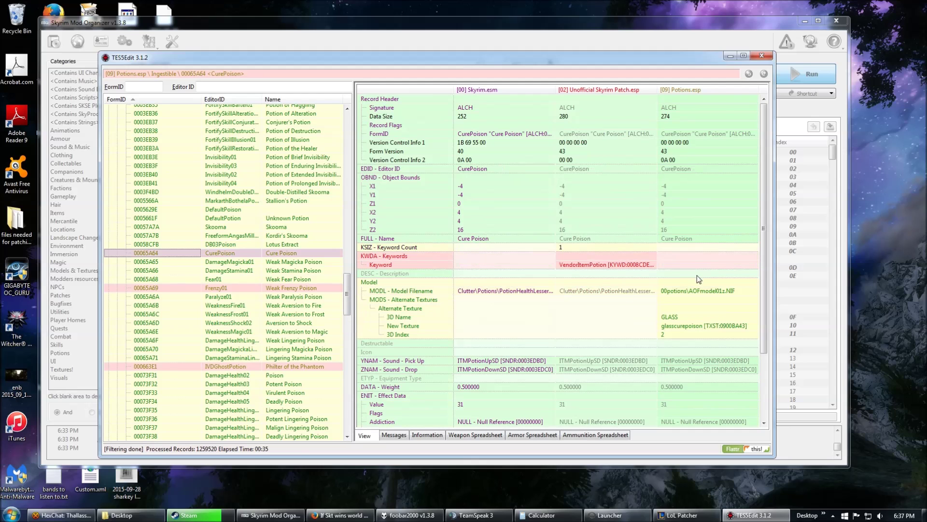
pyautogui.moveTo(765, 179); pyautogui.dragTo(853, 247)
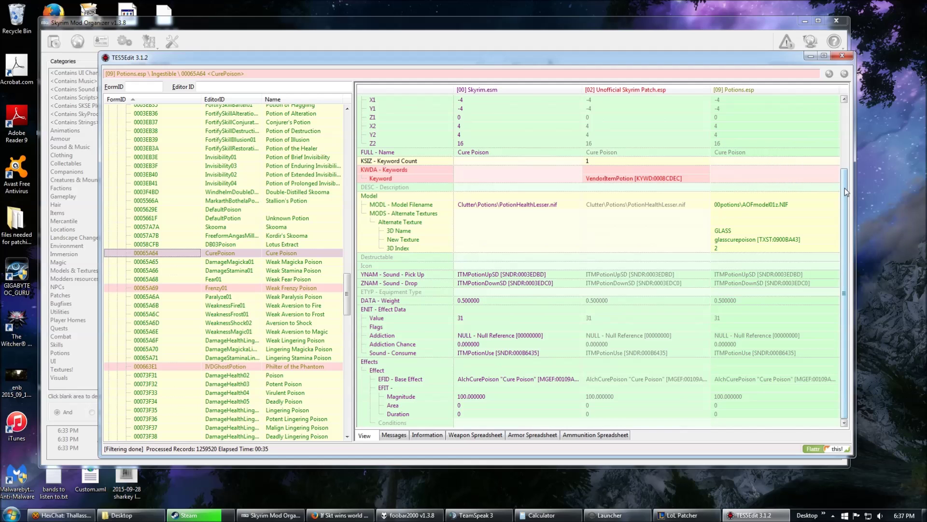
pyautogui.moveTo(845, 183); pyautogui.dragTo(849, 145)
pyautogui.click(193, 256)
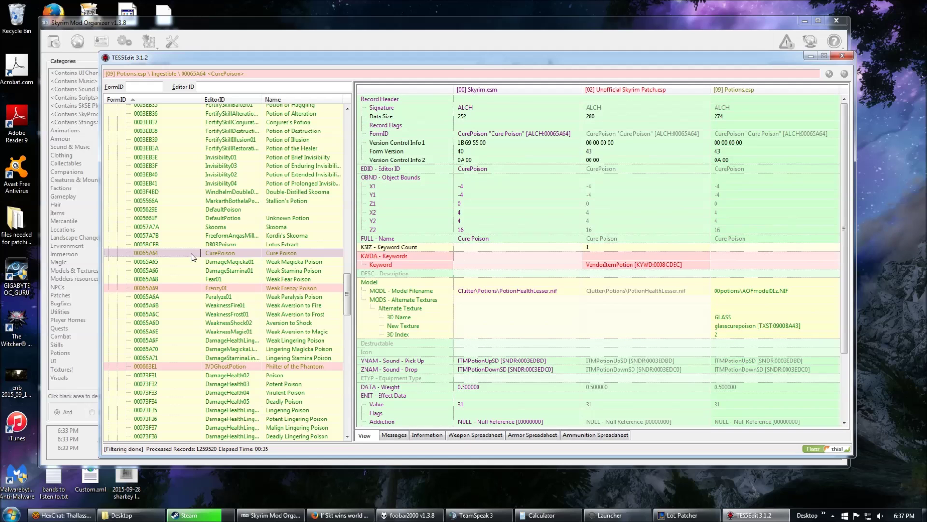
pyautogui.rightClick(193, 257)
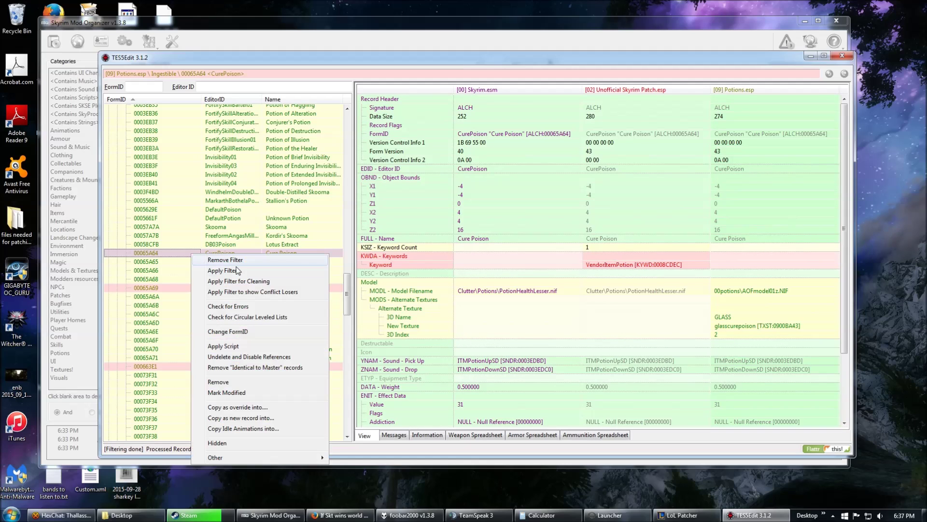
pyautogui.click(240, 407)
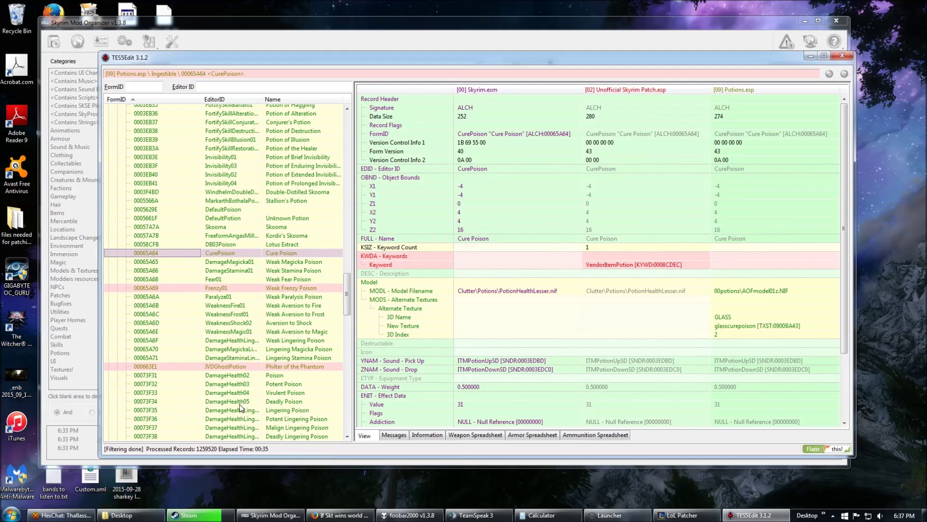
pyautogui.click(480, 274)
pyautogui.press('F1')
pyautogui.click(444, 275)
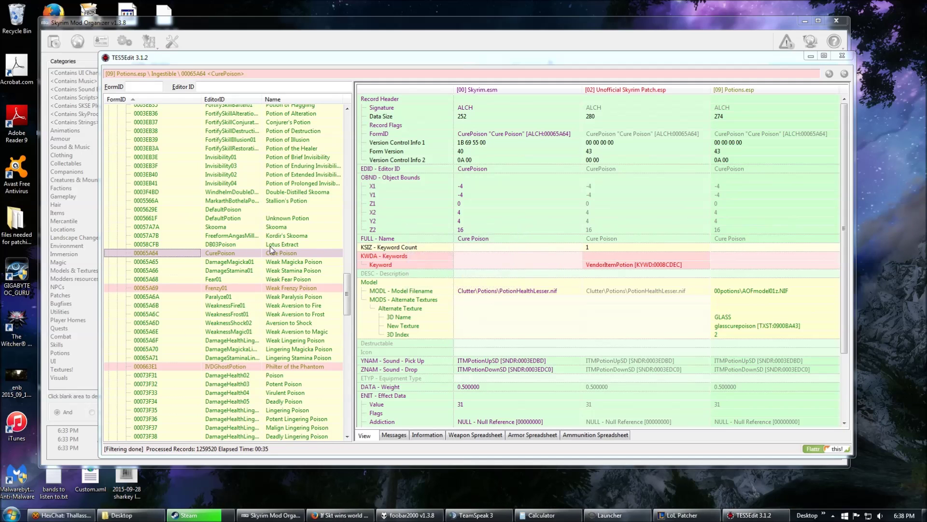
# Copy the Cure Poison record as an override into a new file named "potions patch", accepting the edit warning and the required masters
pyautogui.rightClick(269, 252)
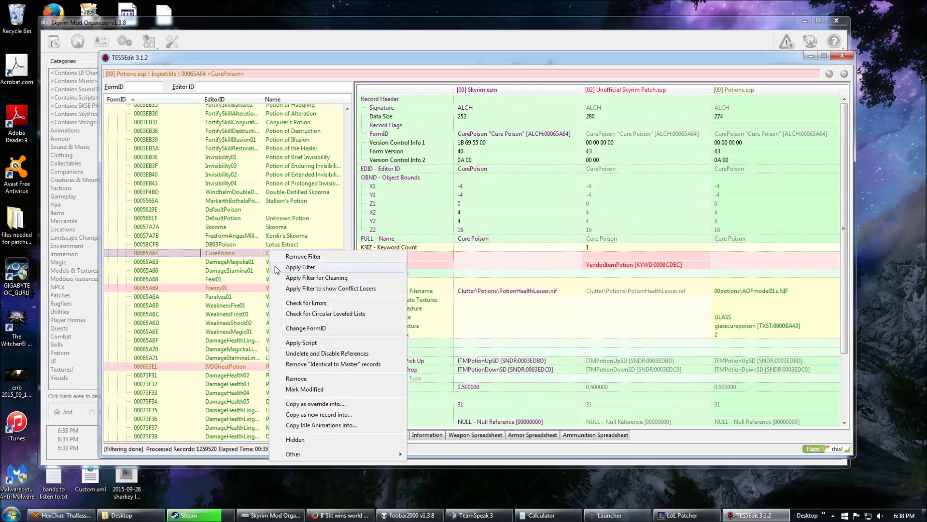
pyautogui.click(333, 406)
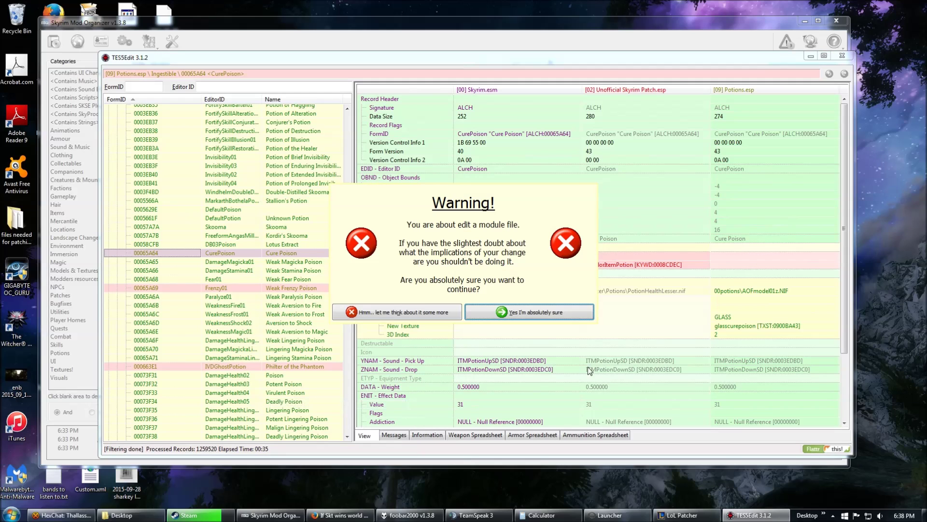
pyautogui.click(549, 312)
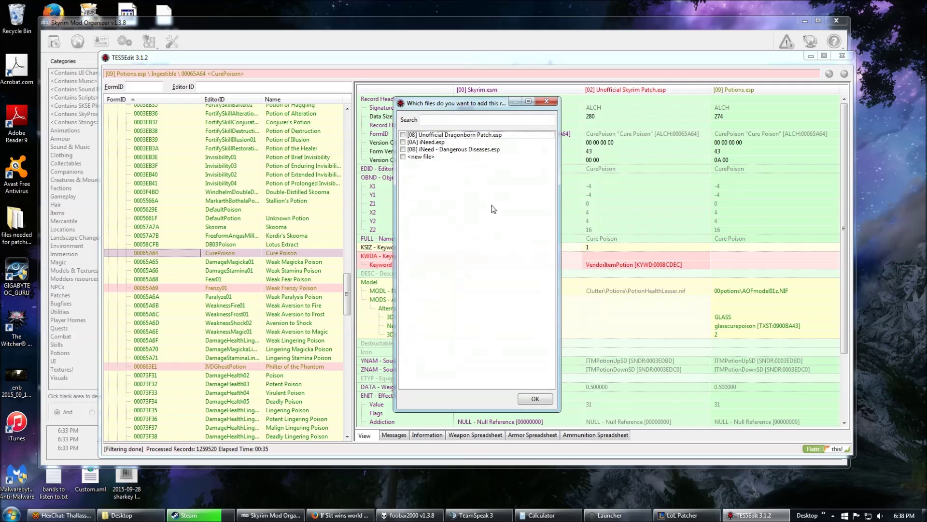
pyautogui.click(403, 158)
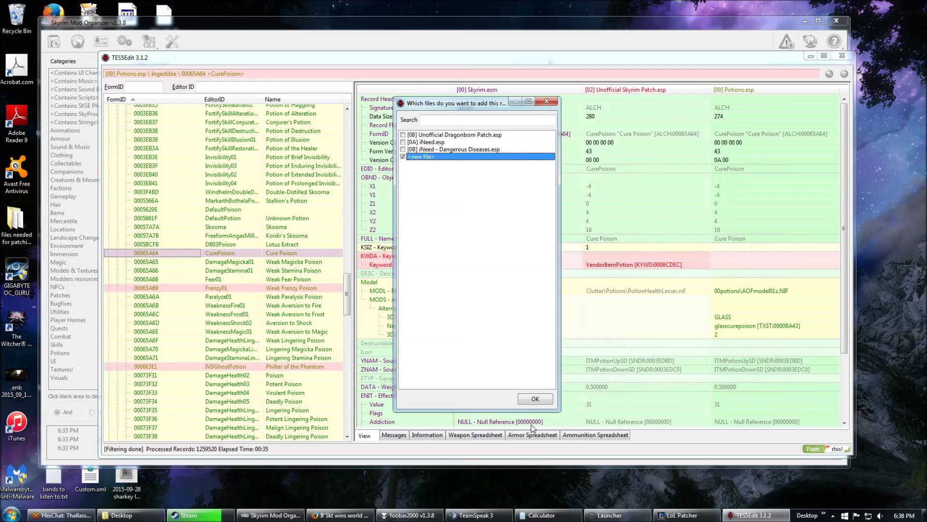
pyautogui.click(540, 398)
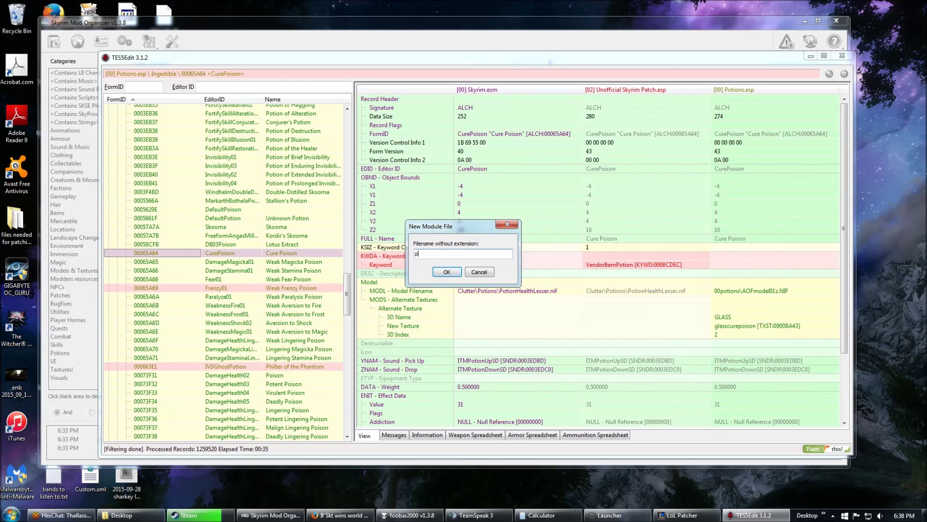
pyautogui.write('potions patch')
pyautogui.click(447, 272)
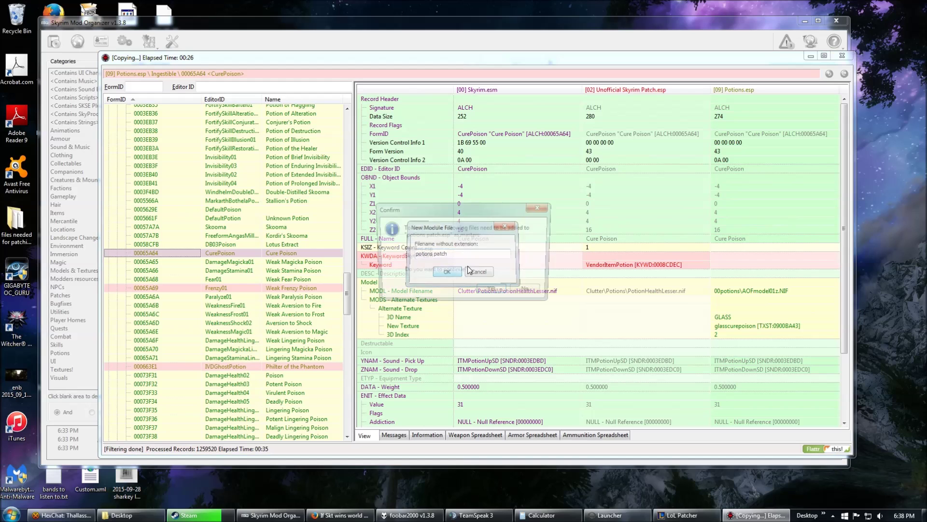
pyautogui.click(492, 291)
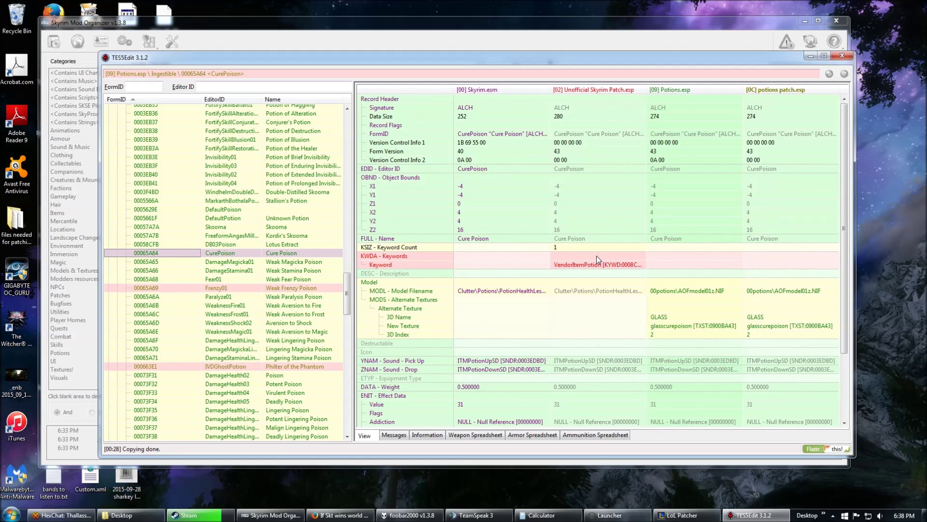
# Copy the Unofficial Skyrim Patch's KWDA keywords into the Cure Poison override in potions patch.esp and check the remaining fields
pyautogui.moveTo(577, 256); pyautogui.dragTo(802, 262)
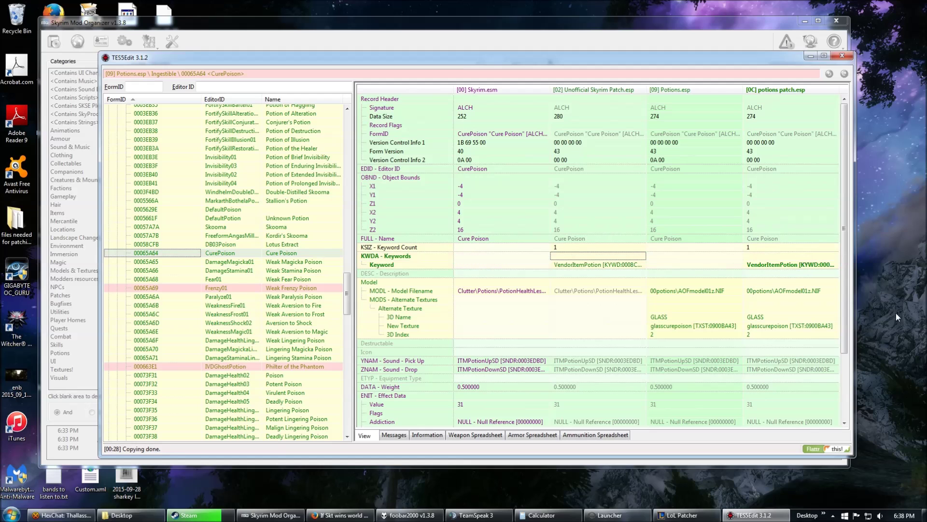
pyautogui.moveTo(848, 285); pyautogui.dragTo(851, 378)
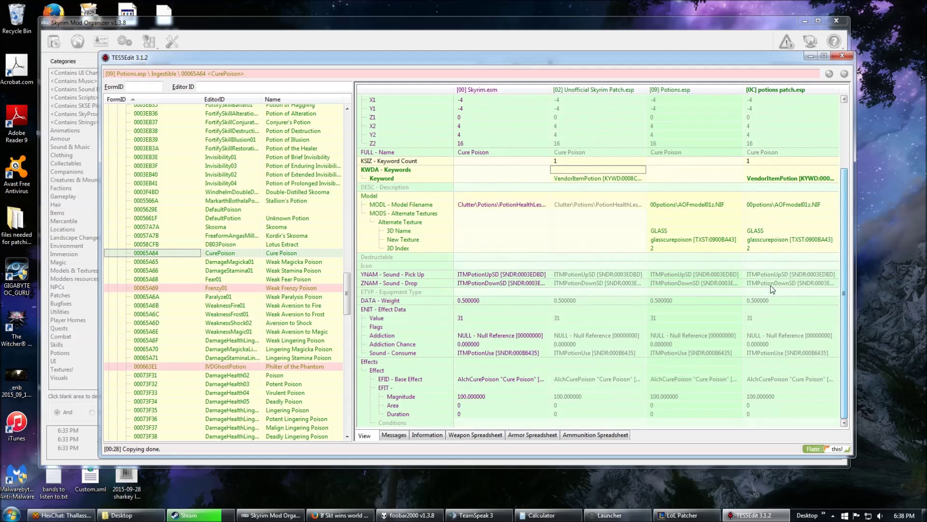
pyautogui.click(774, 232)
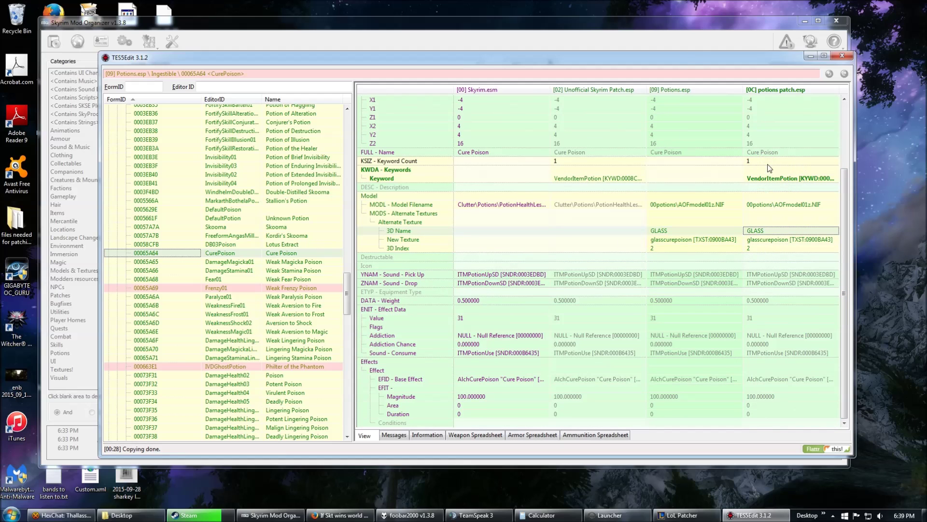
# Examine the conflicting Weak Frenzy Poison and Philter of the Phantom records, comparing their fields across the three plugins
pyautogui.click(293, 289)
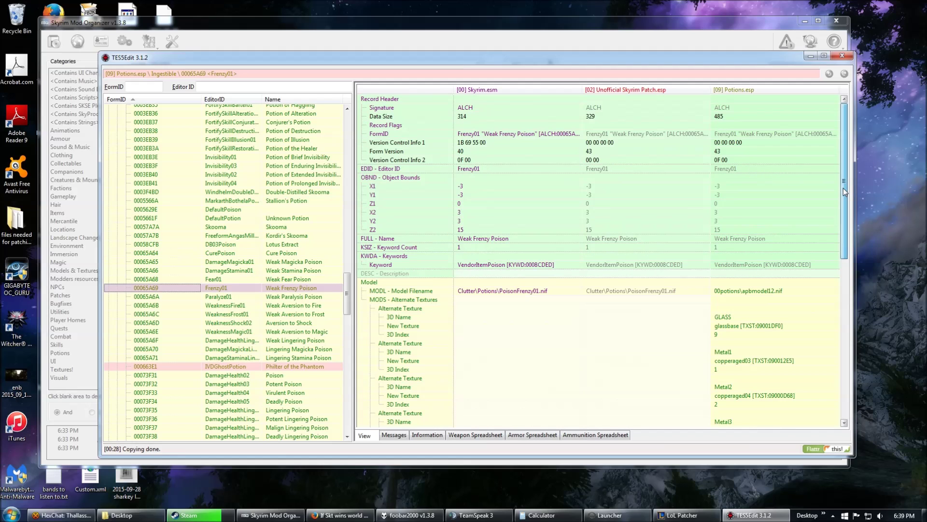
pyautogui.moveTo(845, 191); pyautogui.dragTo(845, 361)
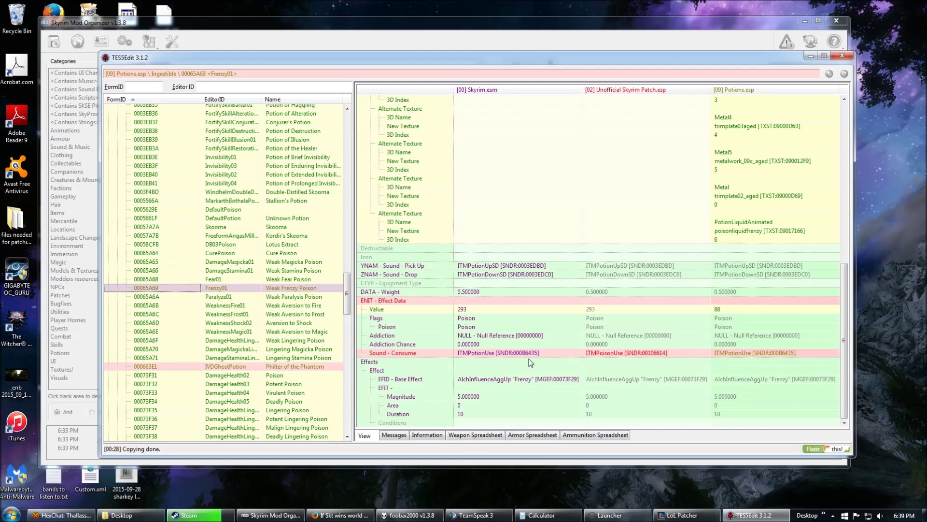
pyautogui.click(255, 367)
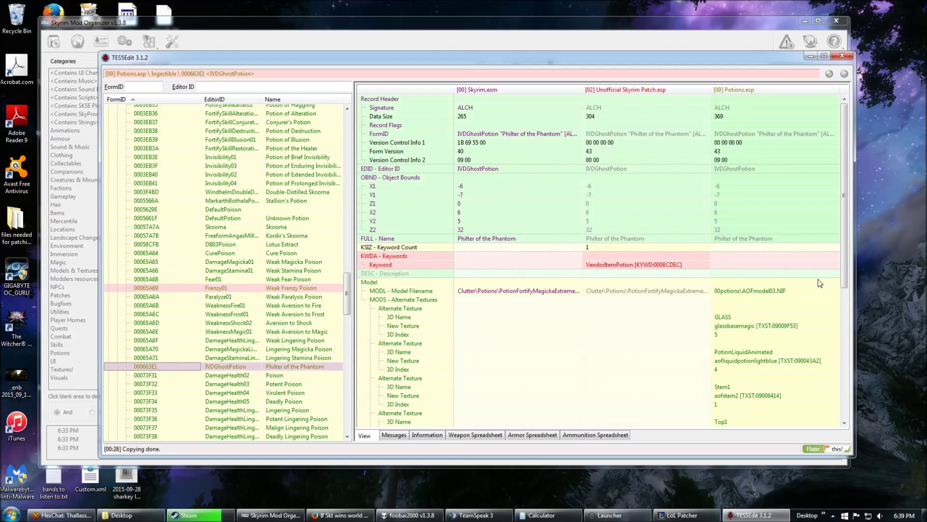
pyautogui.moveTo(850, 169); pyautogui.dragTo(875, 378)
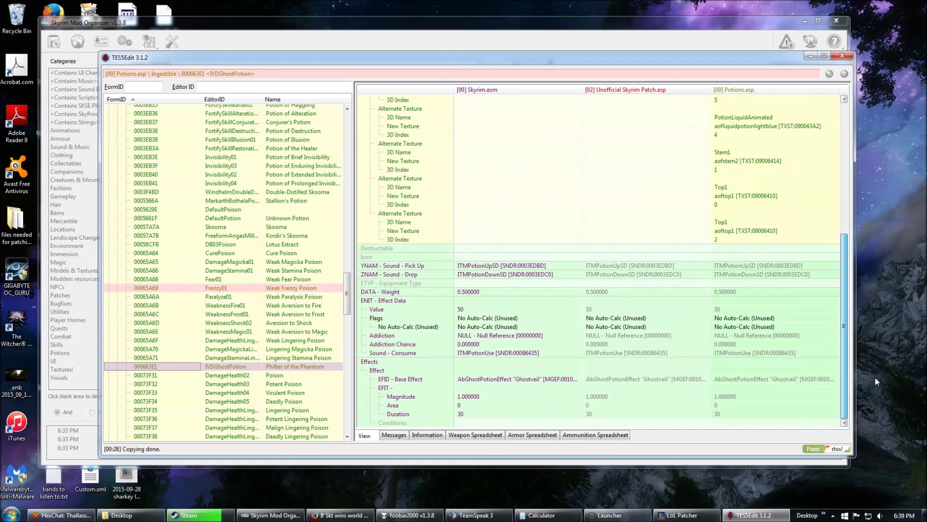
pyautogui.scroll(-1, 348, 291)
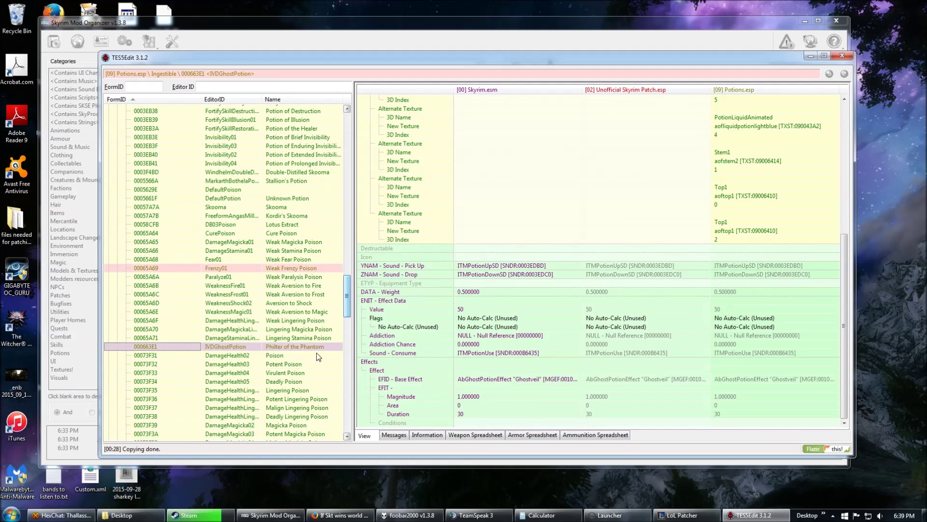
# Copy Weak Frenzy Poison as an override into potions patch.esp and give it the Unofficial Skyrim Patch's Sound - Consume value, ITMPoisonUse
pyautogui.rightClick(305, 266)
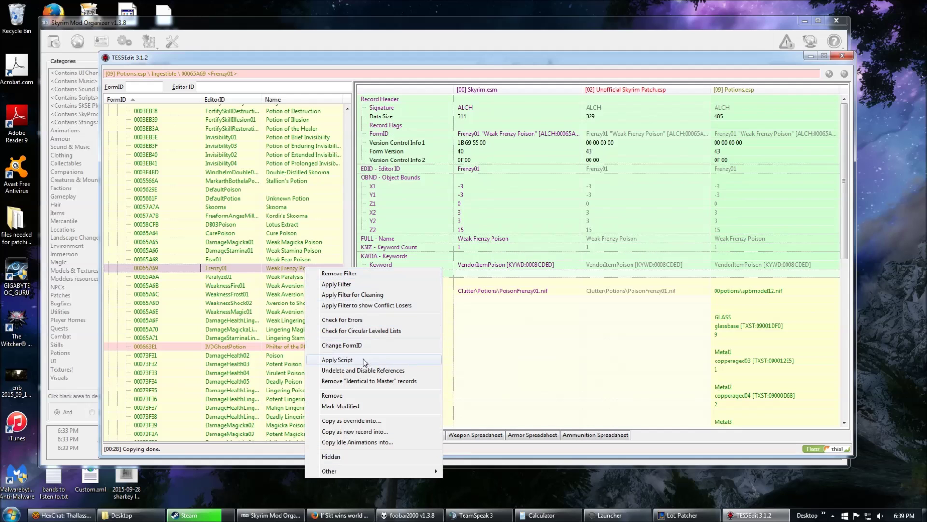
pyautogui.click(346, 421)
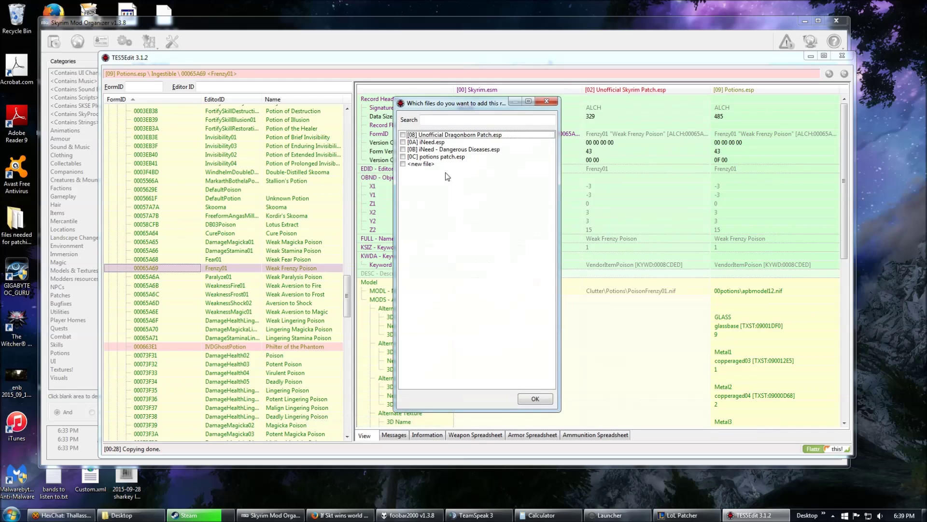
pyautogui.click(403, 157)
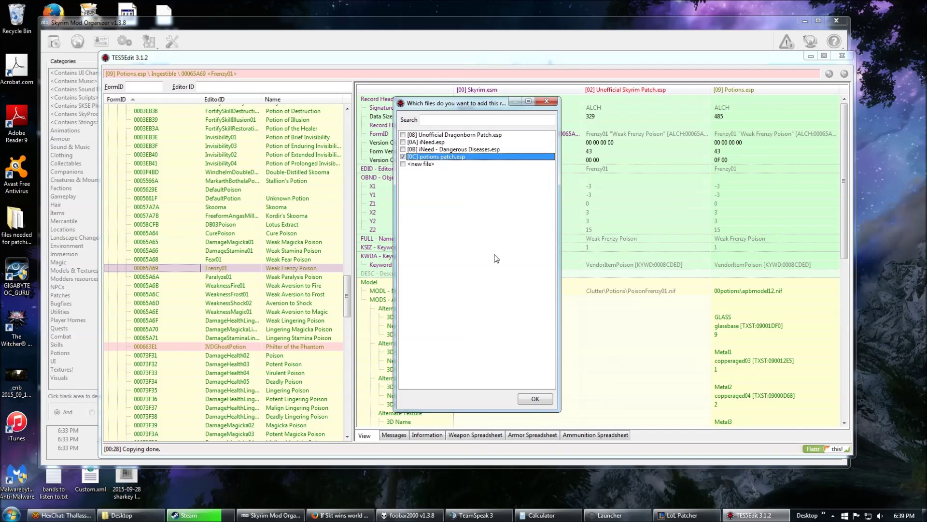
pyautogui.click(535, 399)
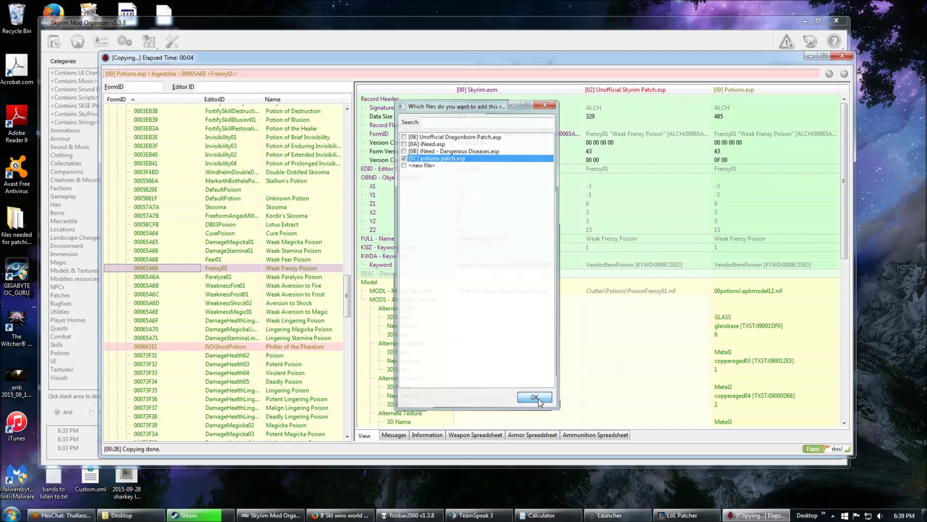
pyautogui.moveTo(843, 129); pyautogui.dragTo(868, 322)
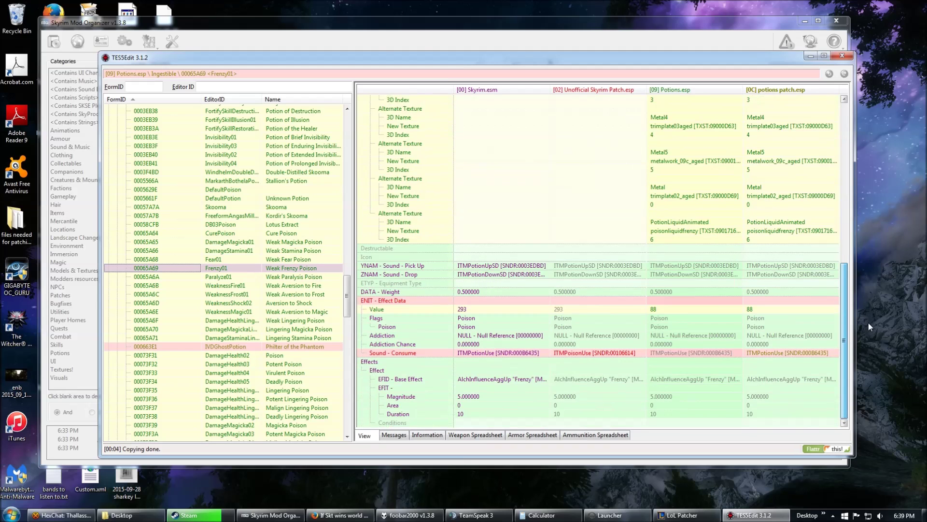
pyautogui.moveTo(570, 356); pyautogui.dragTo(787, 353)
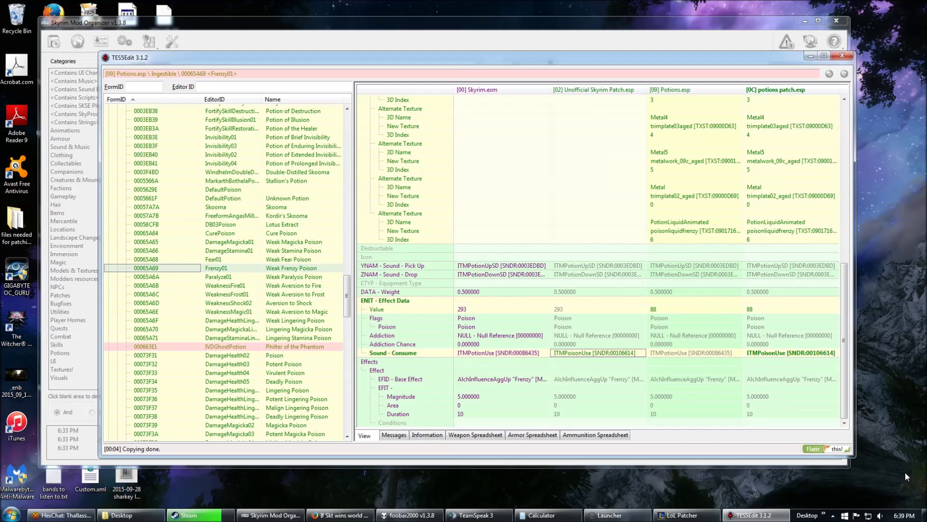
# Examine the Potion of Cure Disease record, comparing its fields across Skyrim.esm, Potions.esp and iNeed - Dangerous Diseases.esp in a widened window
pyautogui.moveTo(348, 288); pyautogui.dragTo(350, 362)
pyautogui.click(283, 289)
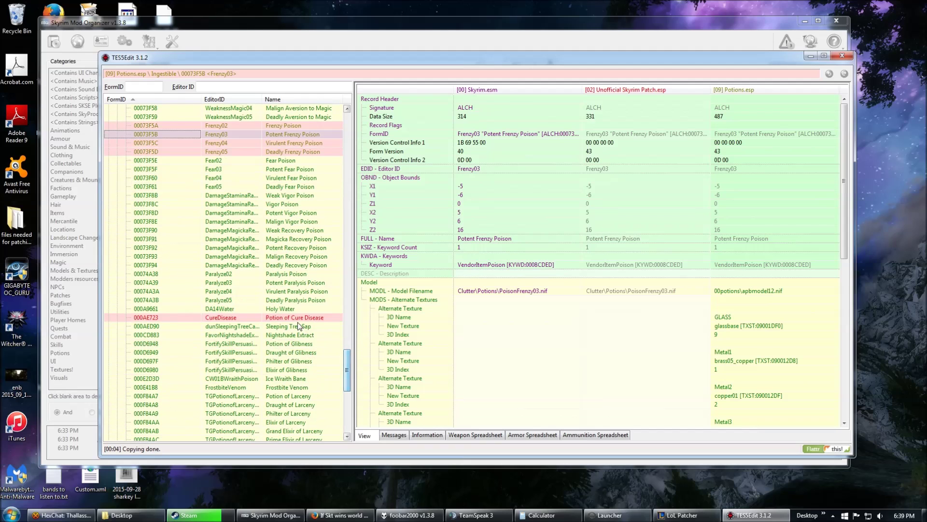
pyautogui.click(290, 318)
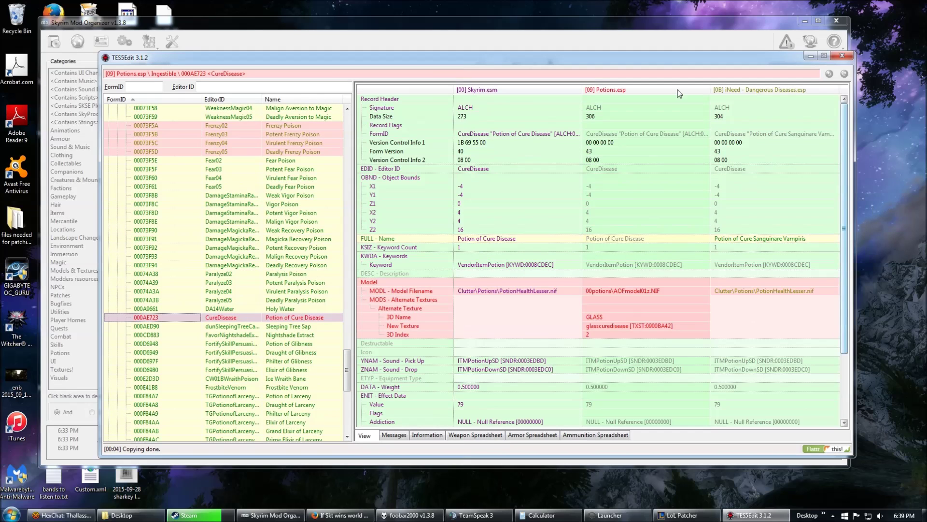
pyautogui.moveTo(654, 58); pyautogui.dragTo(564, 50)
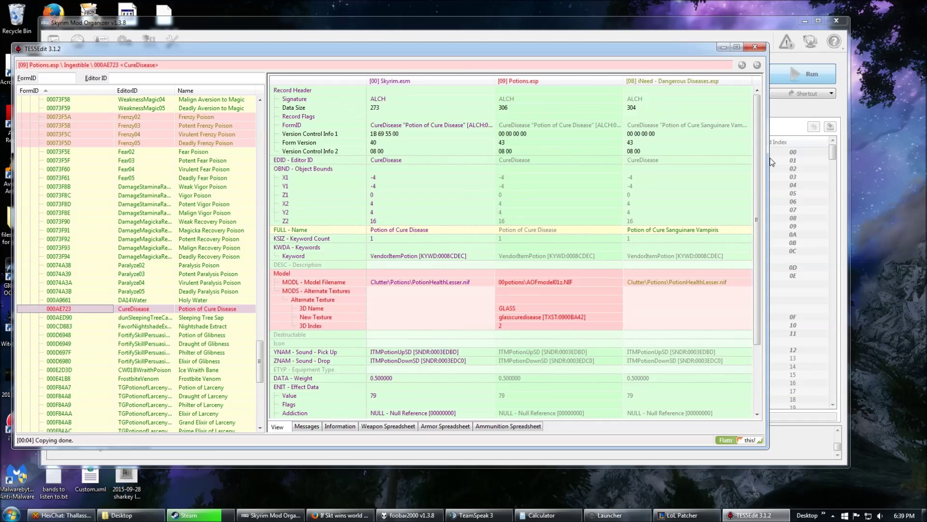
pyautogui.moveTo(768, 159); pyautogui.dragTo(815, 150)
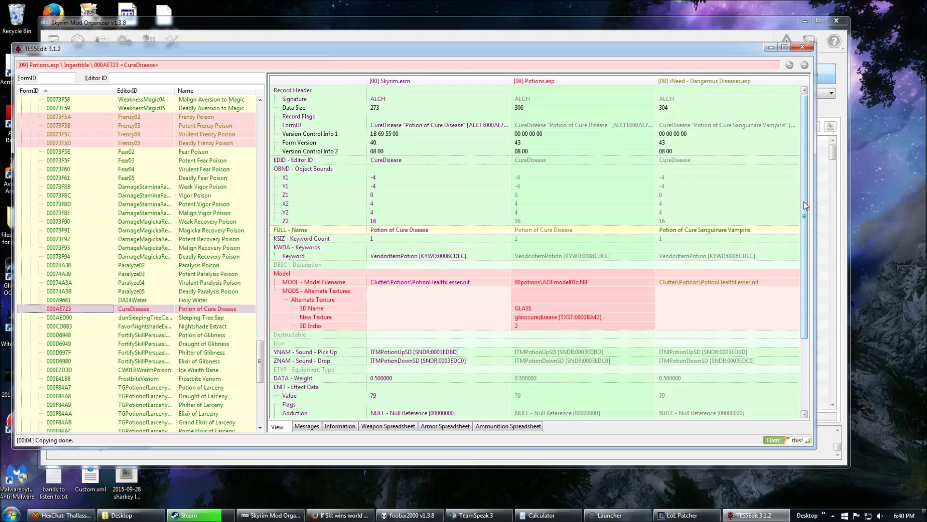
pyautogui.scroll(-3, 759, 346)
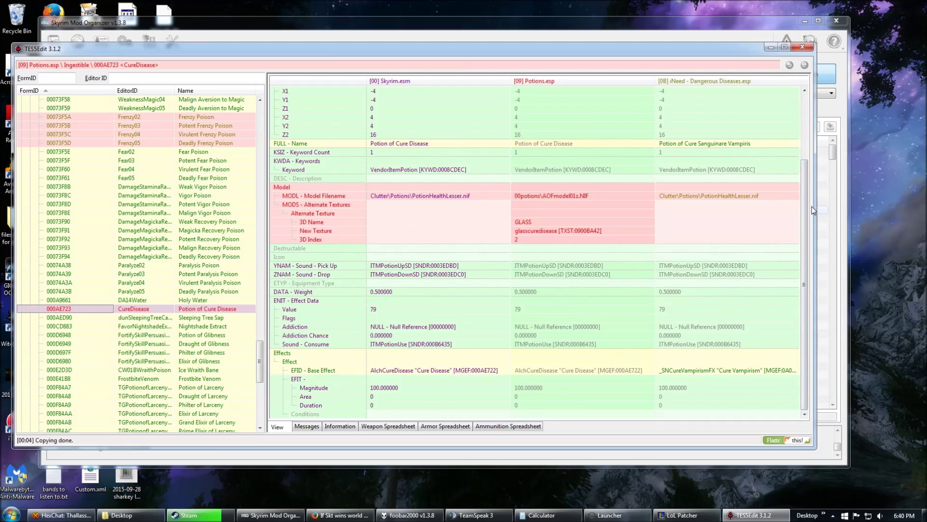
pyautogui.scroll(3, 792, 183)
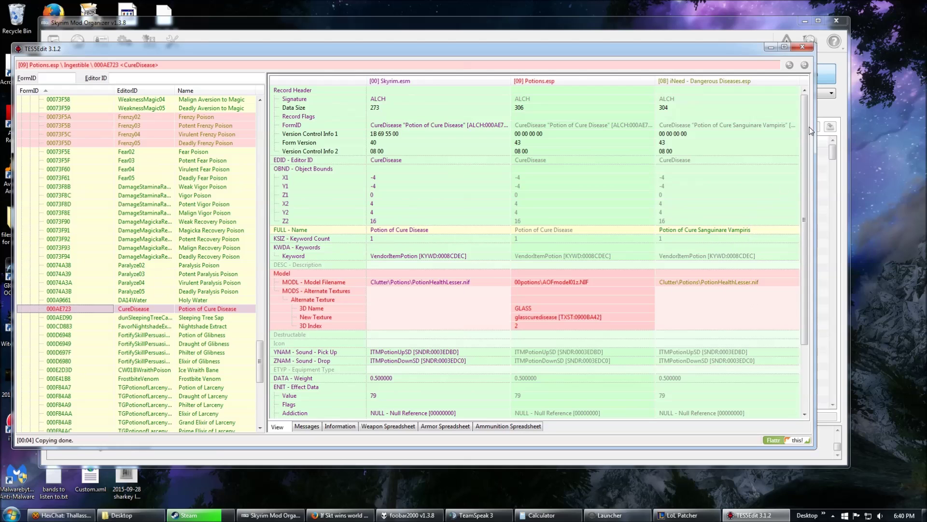
pyautogui.moveTo(811, 131); pyautogui.dragTo(792, 88)
pyautogui.rightClick(111, 310)
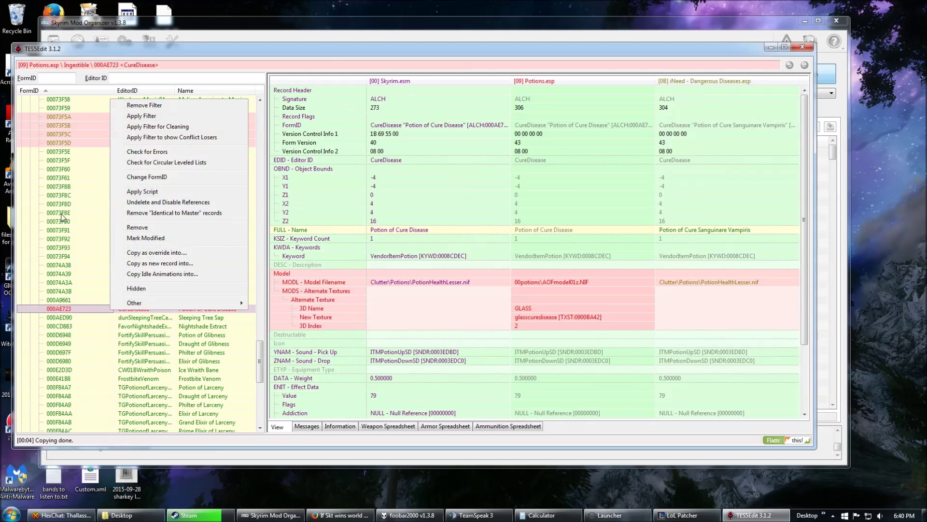
pyautogui.press('F1')
pyautogui.press('Return')
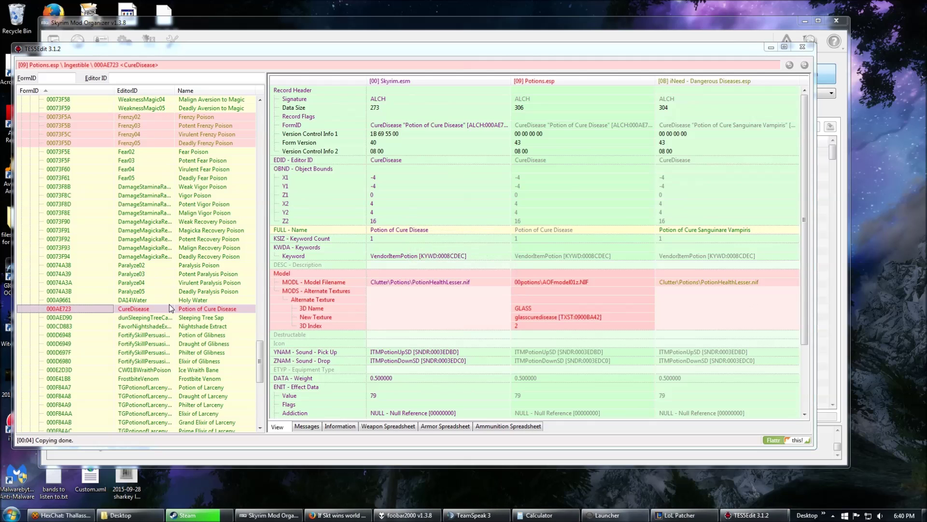
# Copy Potion of Cure Disease as an override into potions patch.esp and give it iNeed - Dangerous Diseases' name, Potion of Cure Sanguinare Vampiris
pyautogui.rightClick(150, 310)
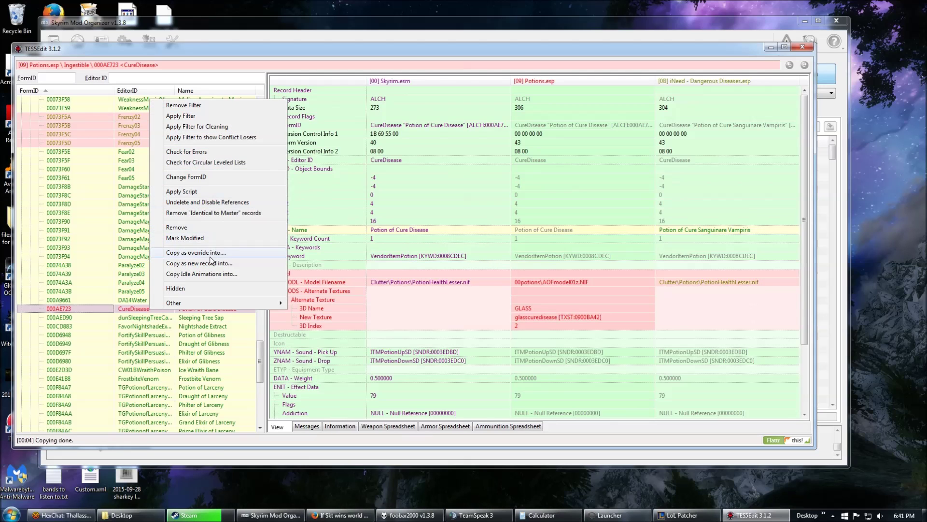
pyautogui.click(208, 258)
pyautogui.click(340, 141)
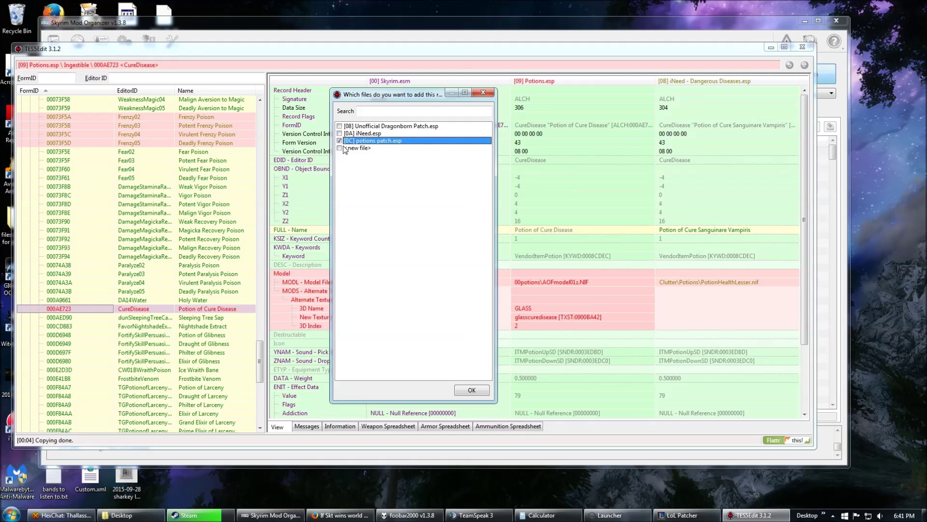
pyautogui.click(473, 390)
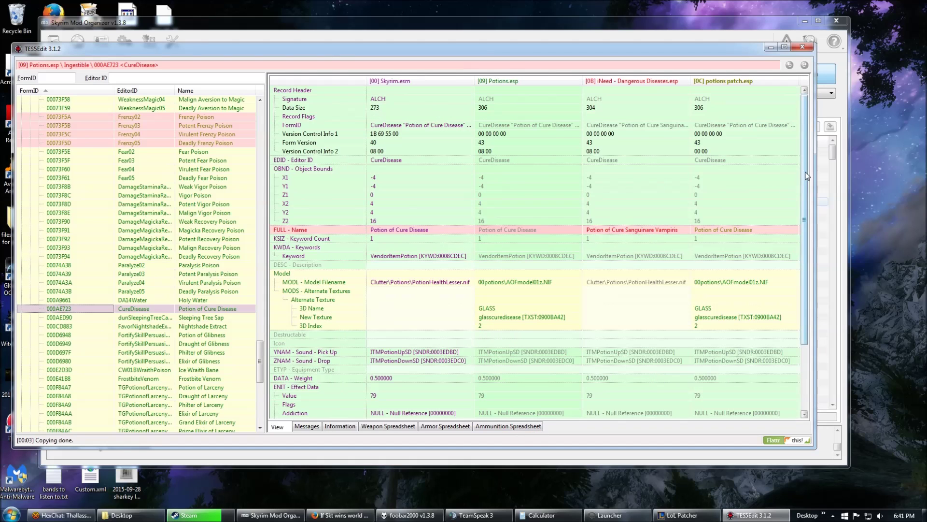
pyautogui.moveTo(804, 162); pyautogui.dragTo(755, 231)
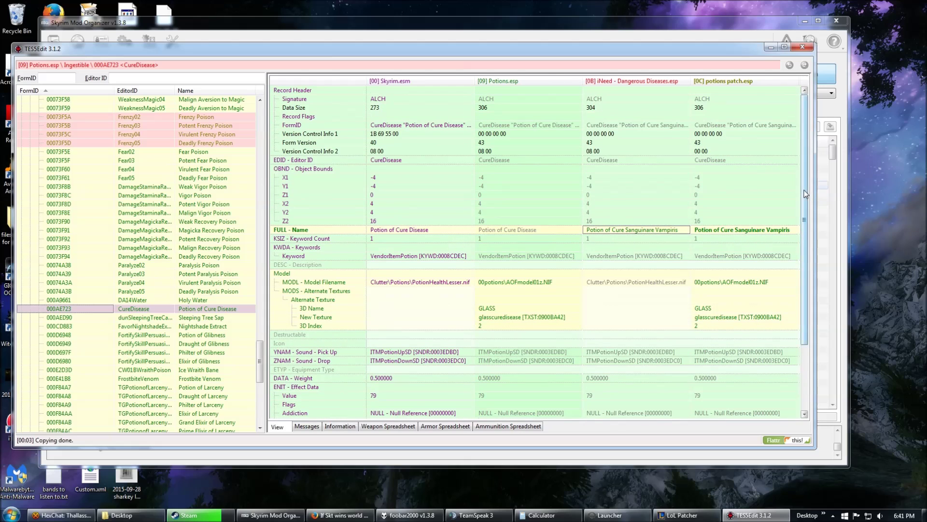
# Copy iNeed - Dangerous Diseases' Effects into the Cure Disease override in potions patch.esp, accepting iNeed.esp as a master, and check the fields
pyautogui.scroll(-3, 640, 360)
pyautogui.moveTo(640, 359); pyautogui.dragTo(763, 358)
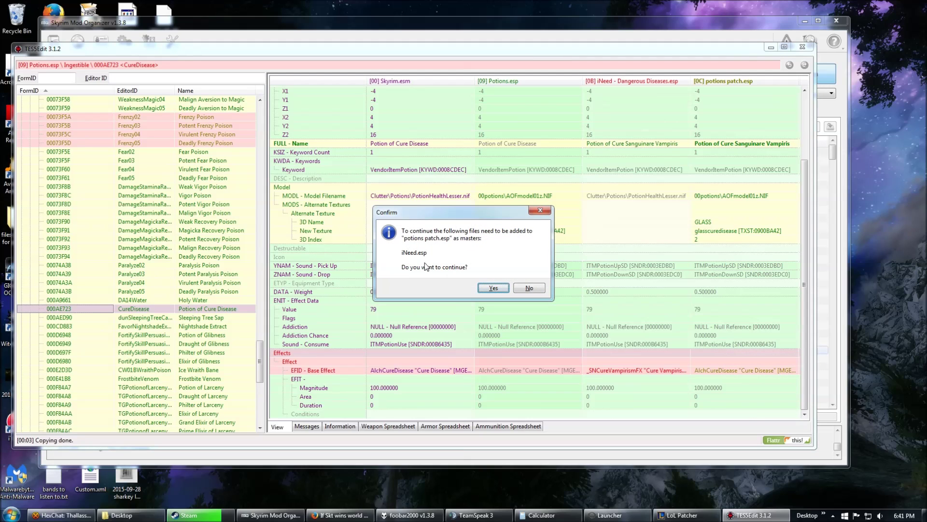
pyautogui.click(493, 288)
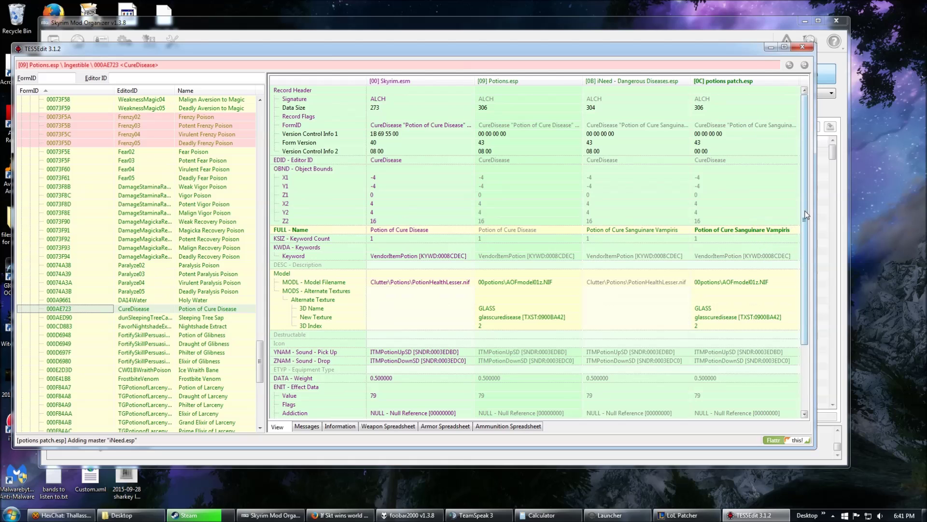
pyautogui.scroll(-3, 762, 228)
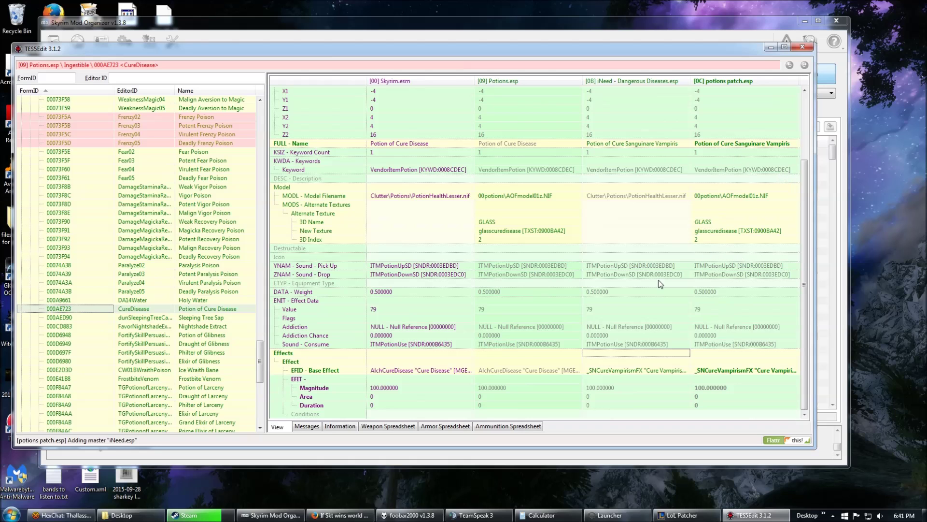
# Close TES5Edit, saving potions patch.esp with plugin backups enabled
pyautogui.scroll(10, 261, 358)
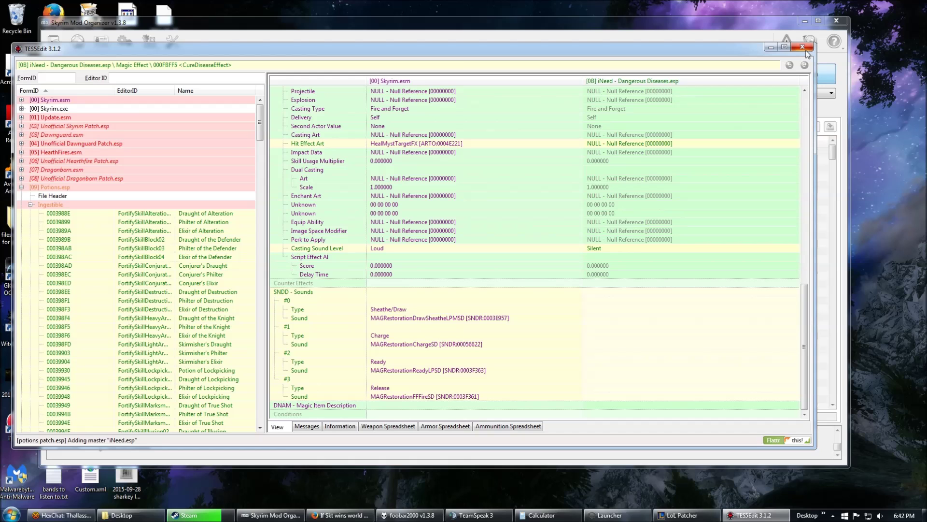
pyautogui.click(804, 48)
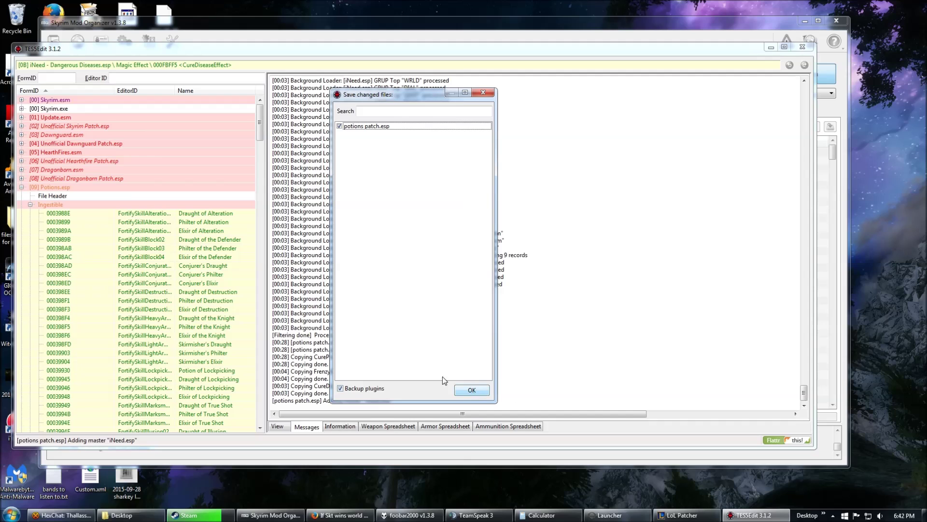
pyautogui.click(473, 389)
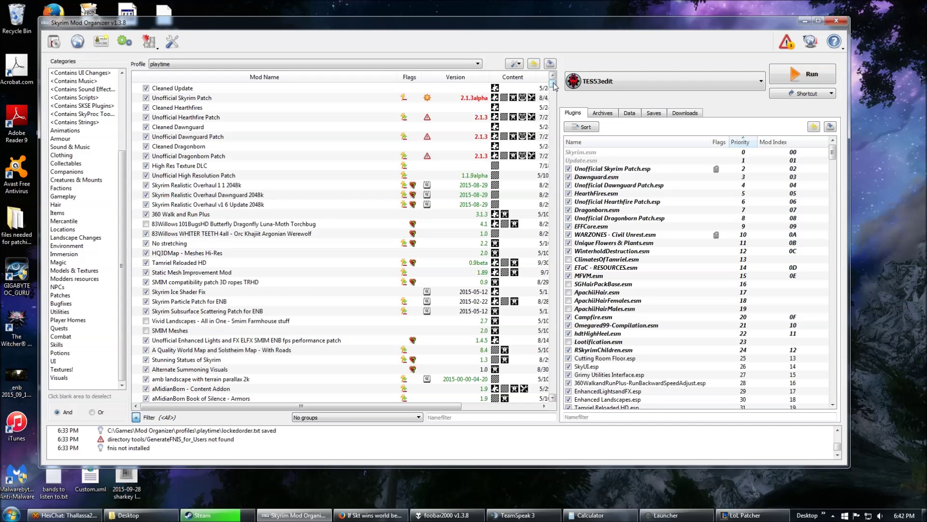
# In Mod Organizer, locate potions patch.esp among the Overwrite files at the end of the mod list, and close the file view
pyautogui.moveTo(554, 86); pyautogui.dragTo(590, 415)
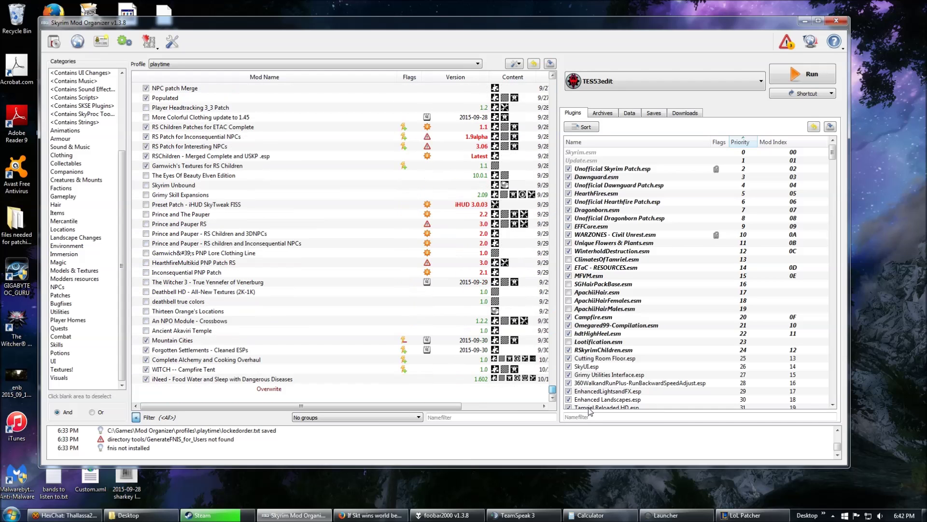
pyautogui.doubleClick(261, 389)
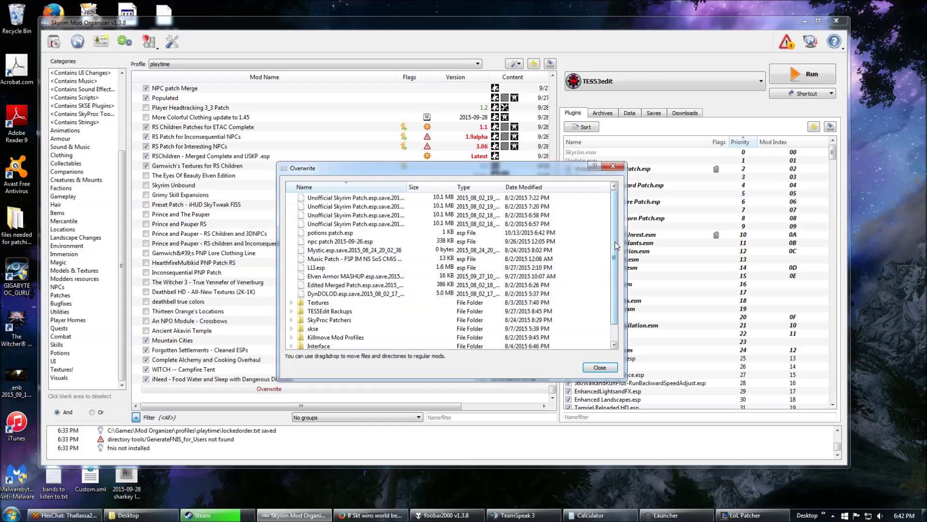
pyautogui.click(338, 234)
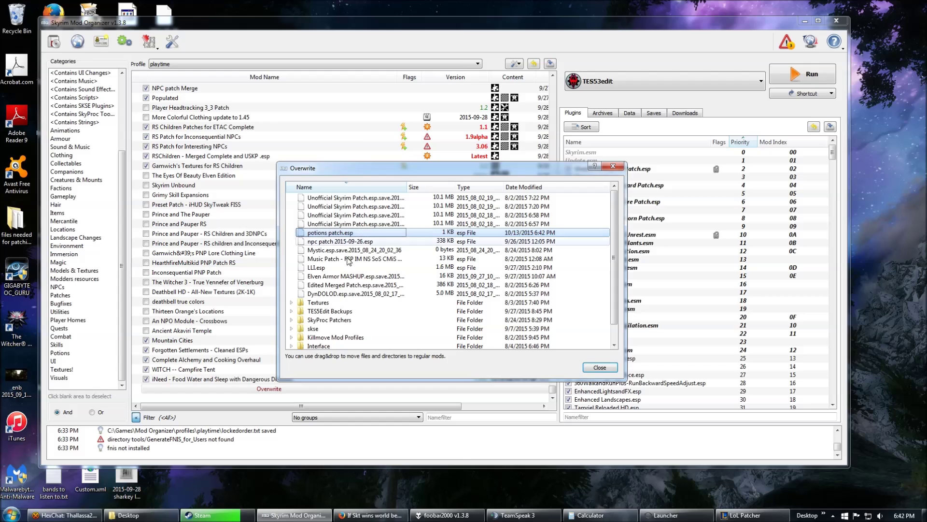
pyautogui.click(612, 167)
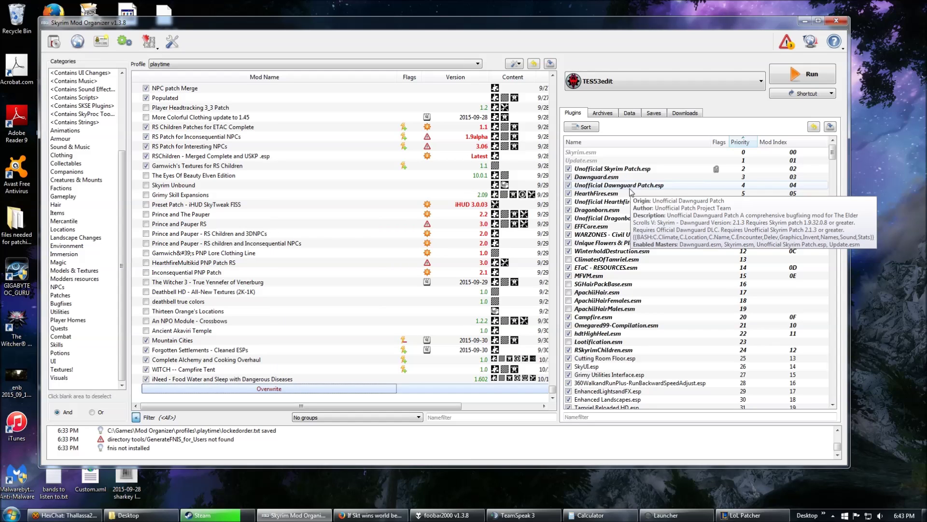